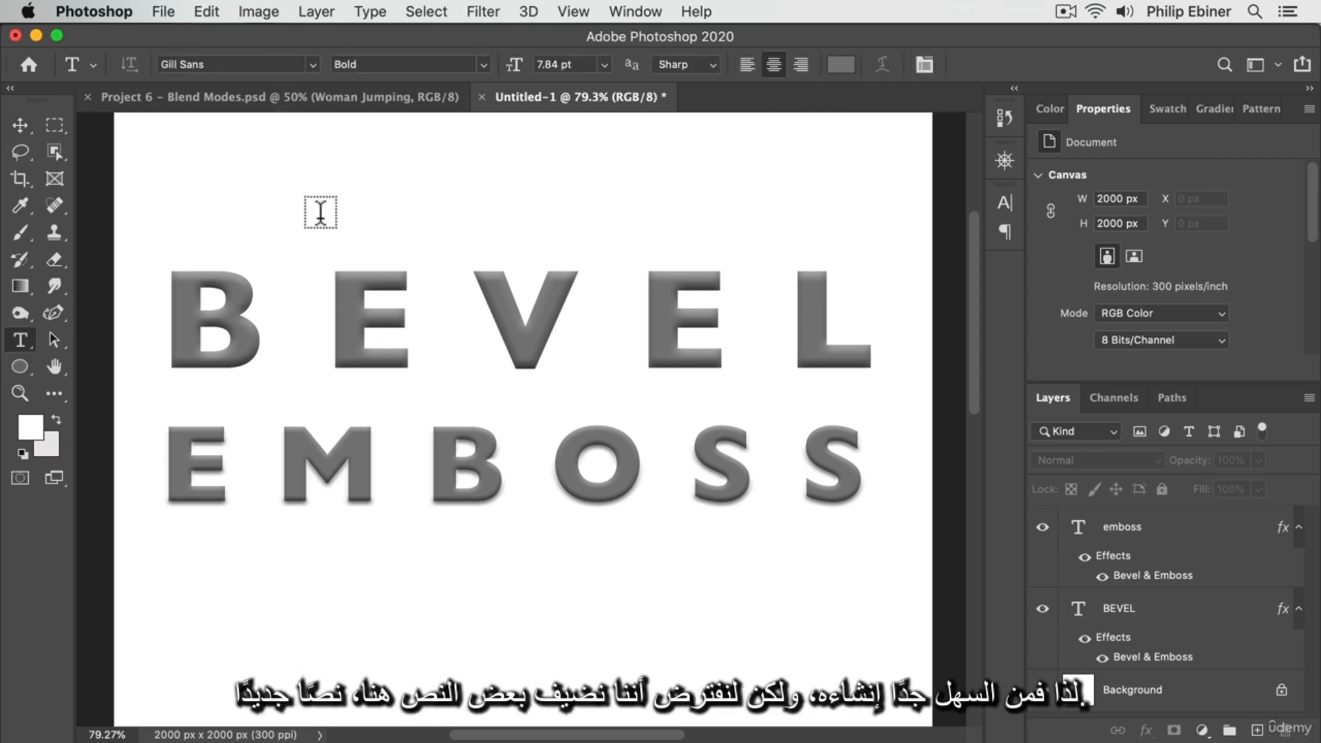
Add a new text layer reading NEW TEXT in the blank area above the word BEVEL
left_click(350, 189)
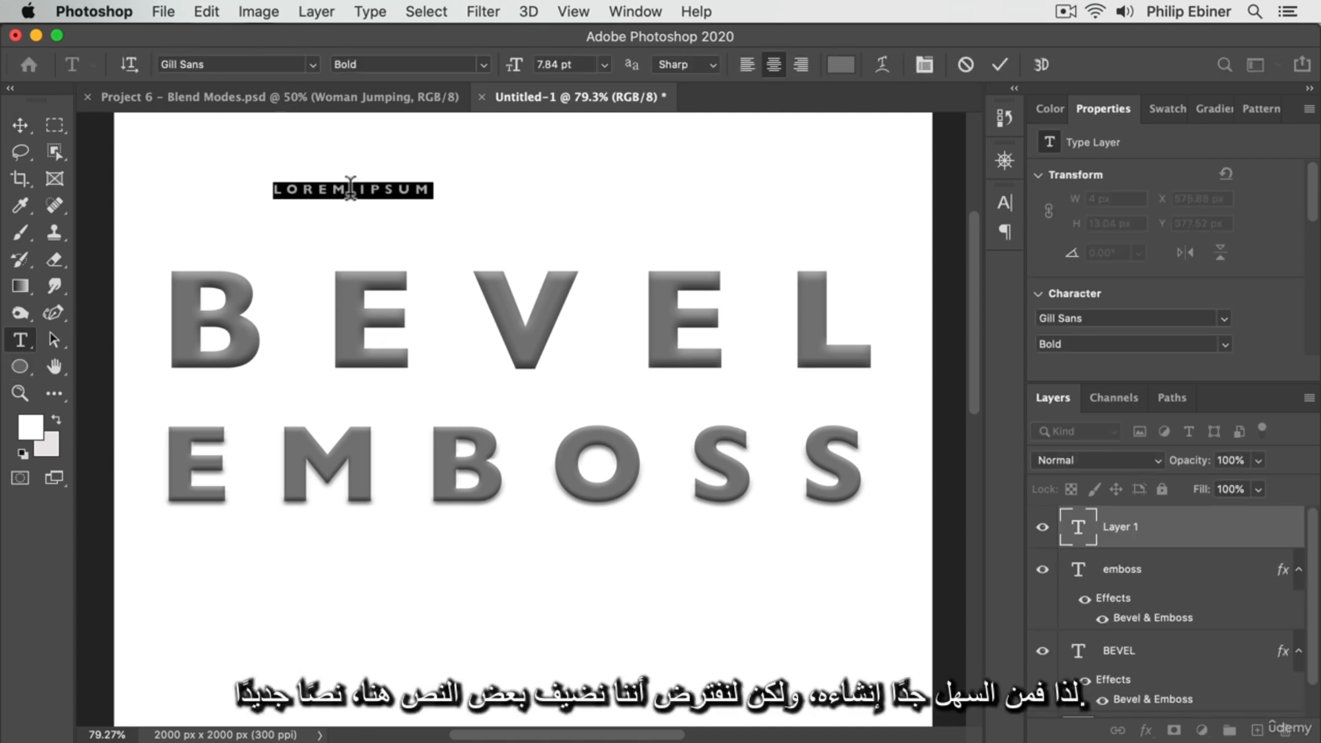
type("NEW TEX")
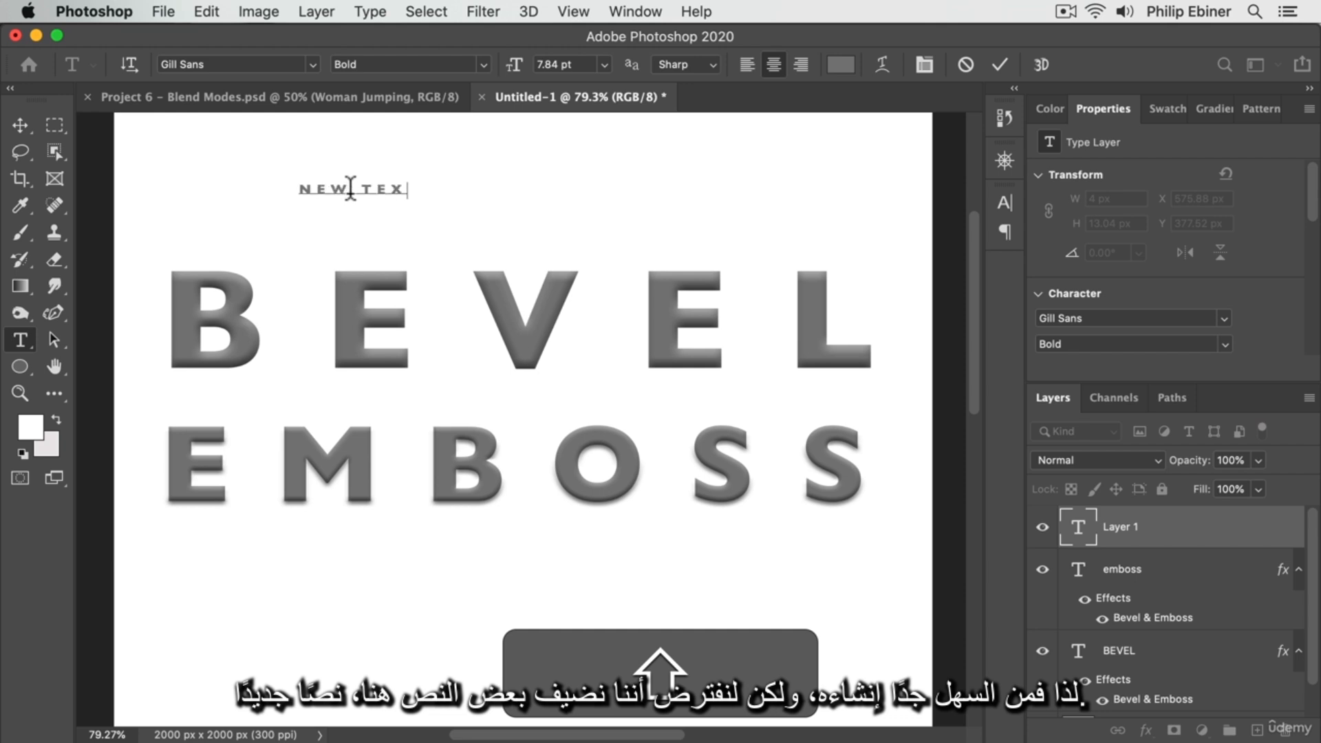
type("T")
left_click(17, 126)
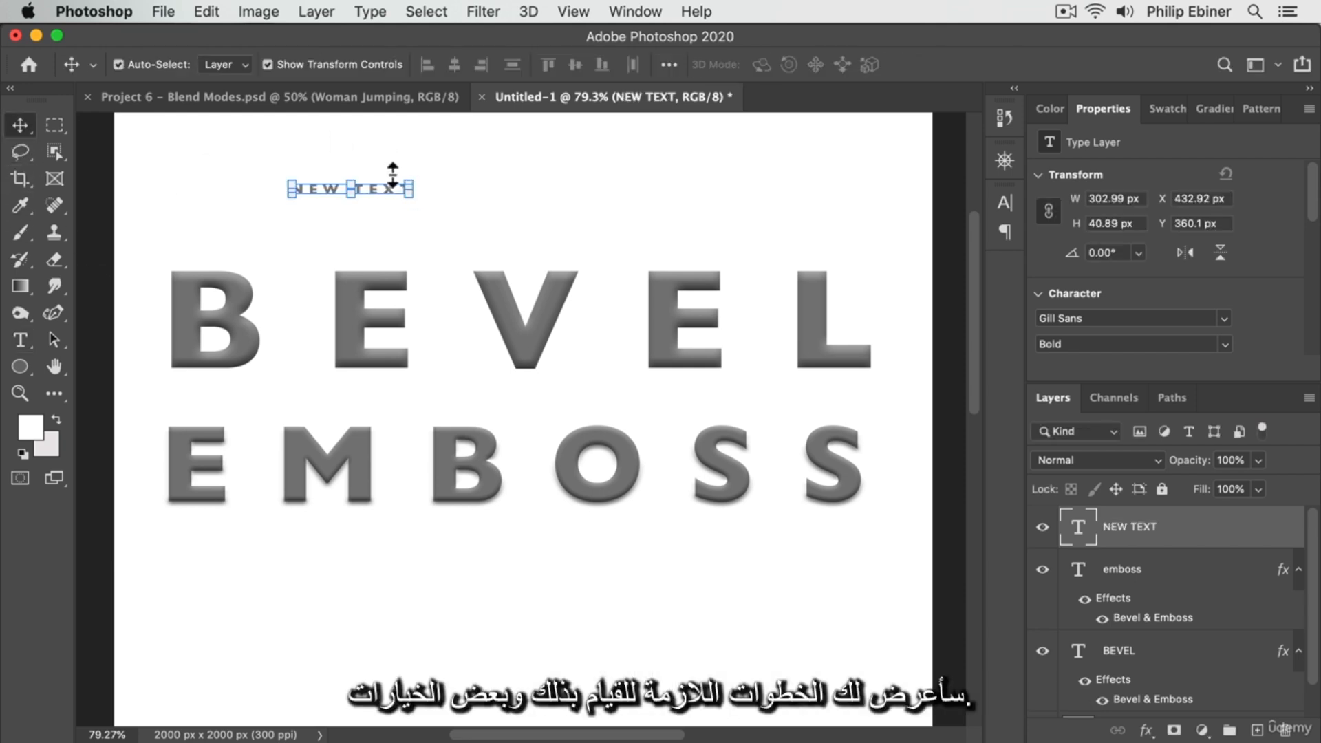
Scale NEW TEXT up to about 488% and place it below the word EMBOSS
left_click_drag(409, 184, 896, 125)
left_click_drag(722, 159, 659, 631)
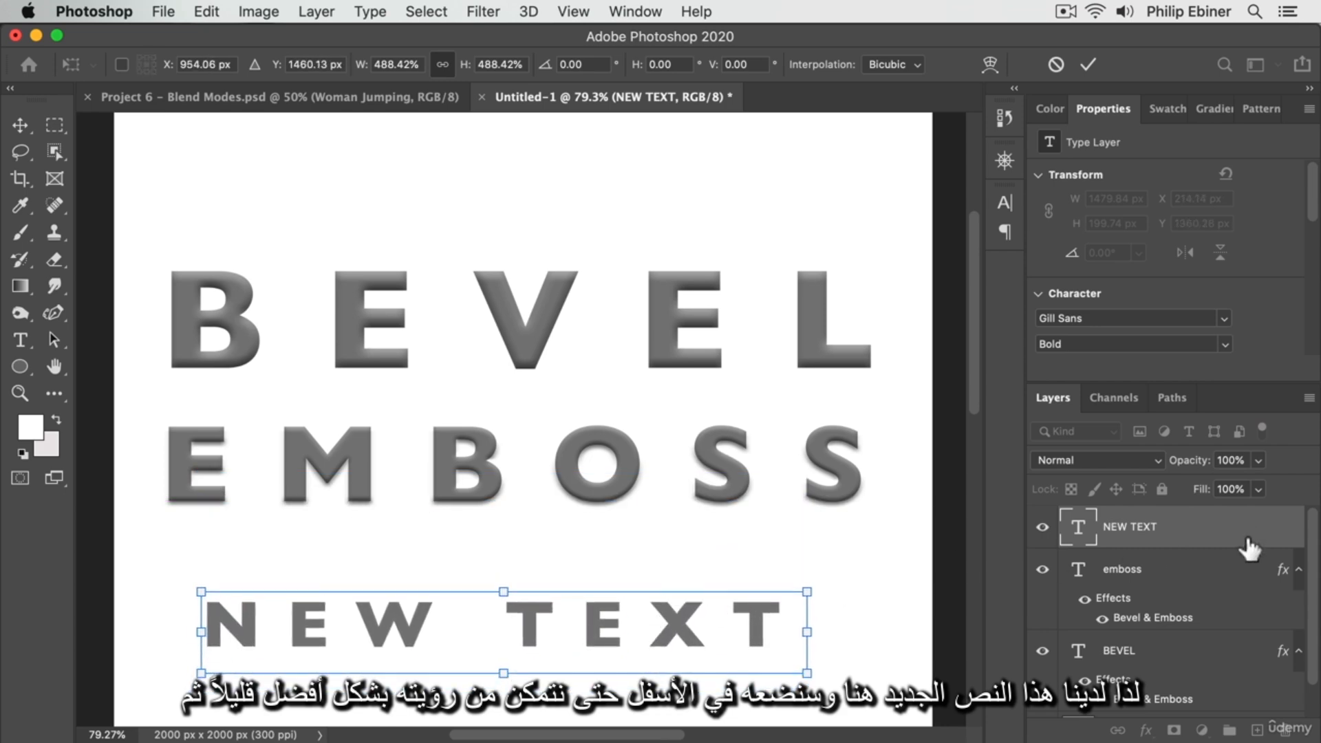
key("Return")
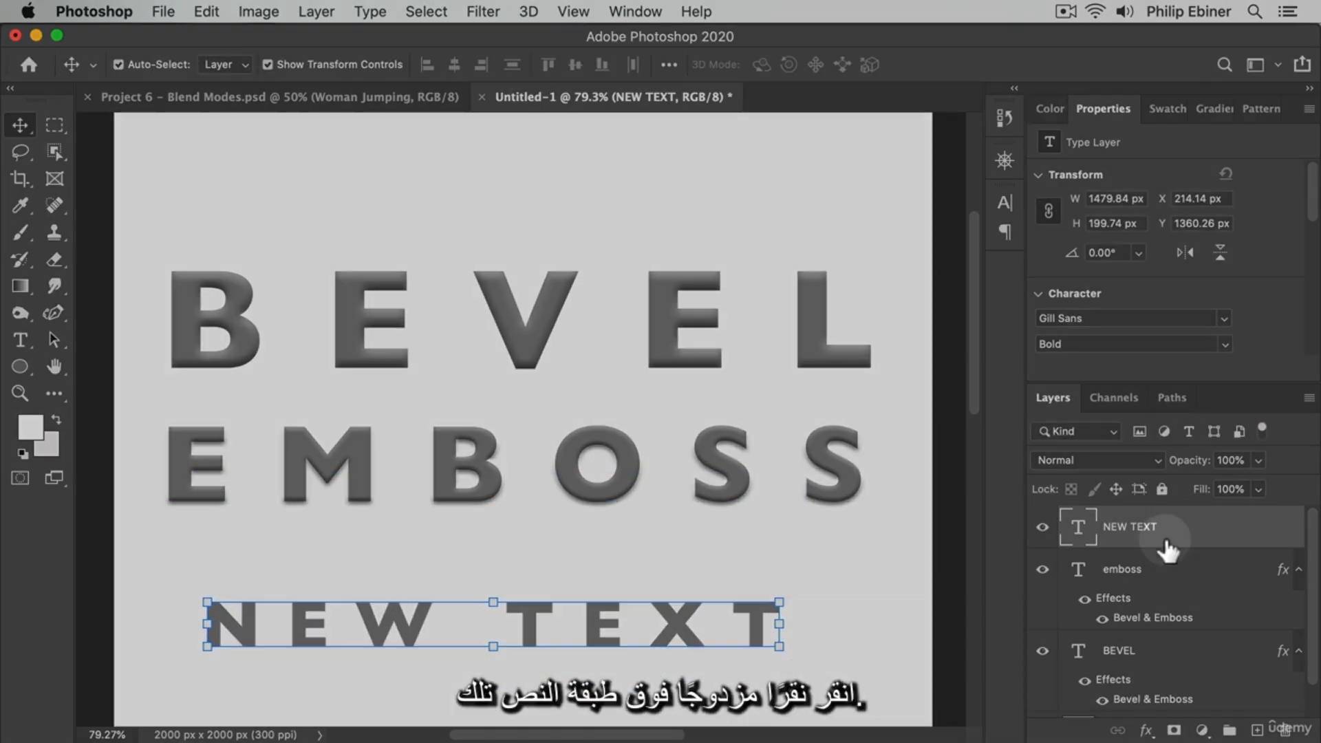
Add a Bevel & Emboss effect to the NEW TEXT layer and set its style to Inner Bevel
double_click(1173, 537)
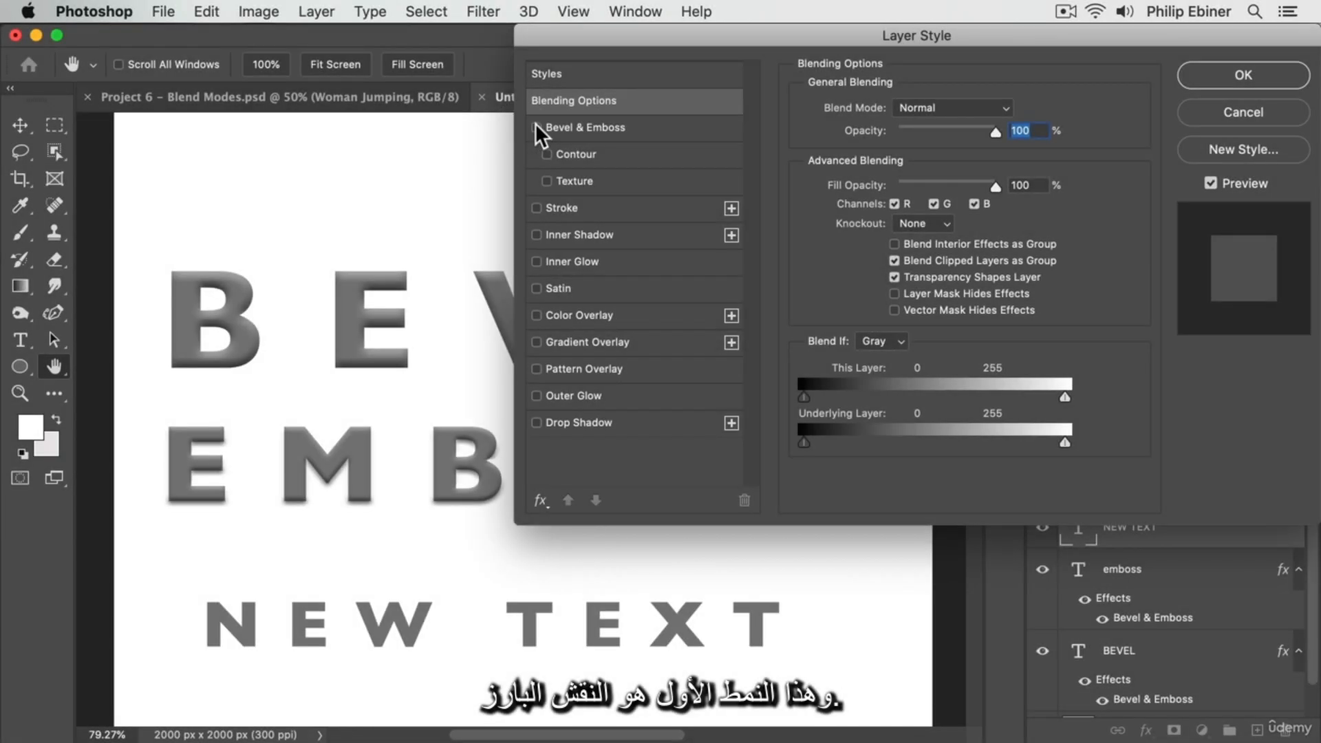
left_click(536, 128)
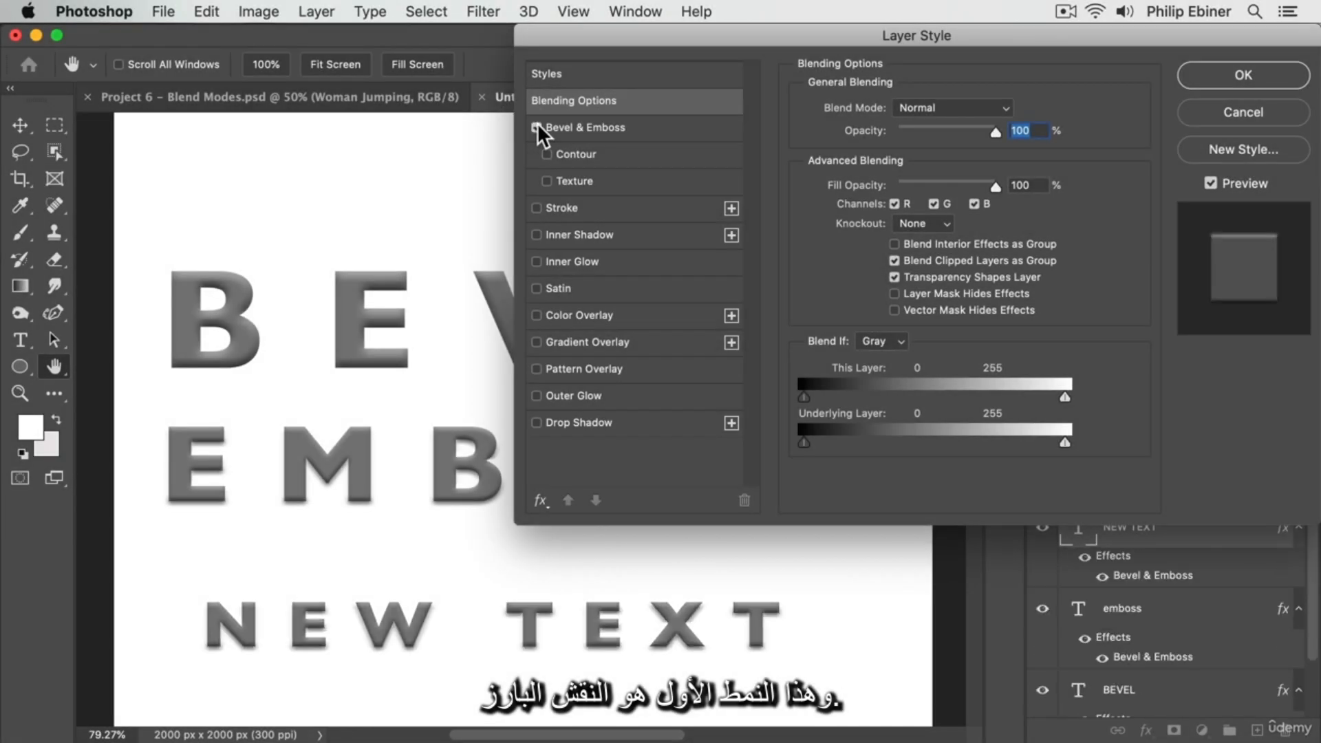
left_click(601, 127)
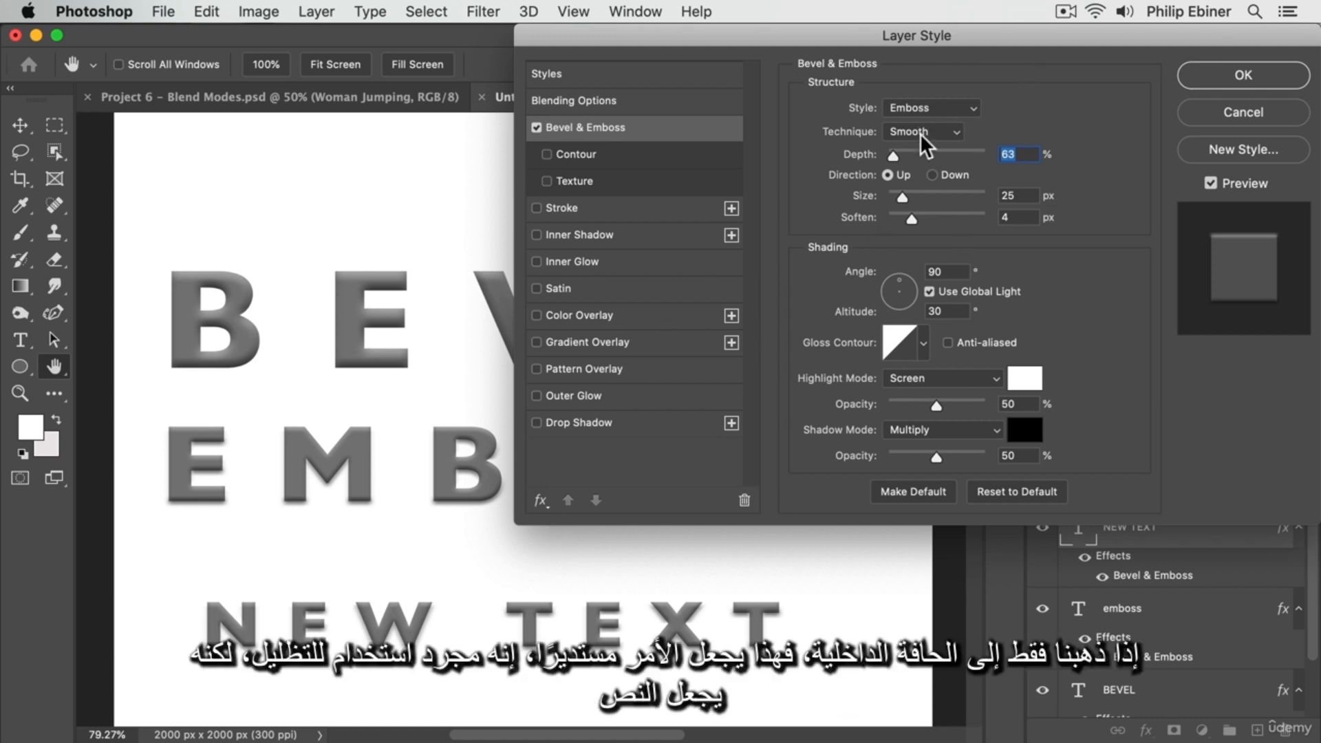
left_click(919, 111)
left_click(938, 90)
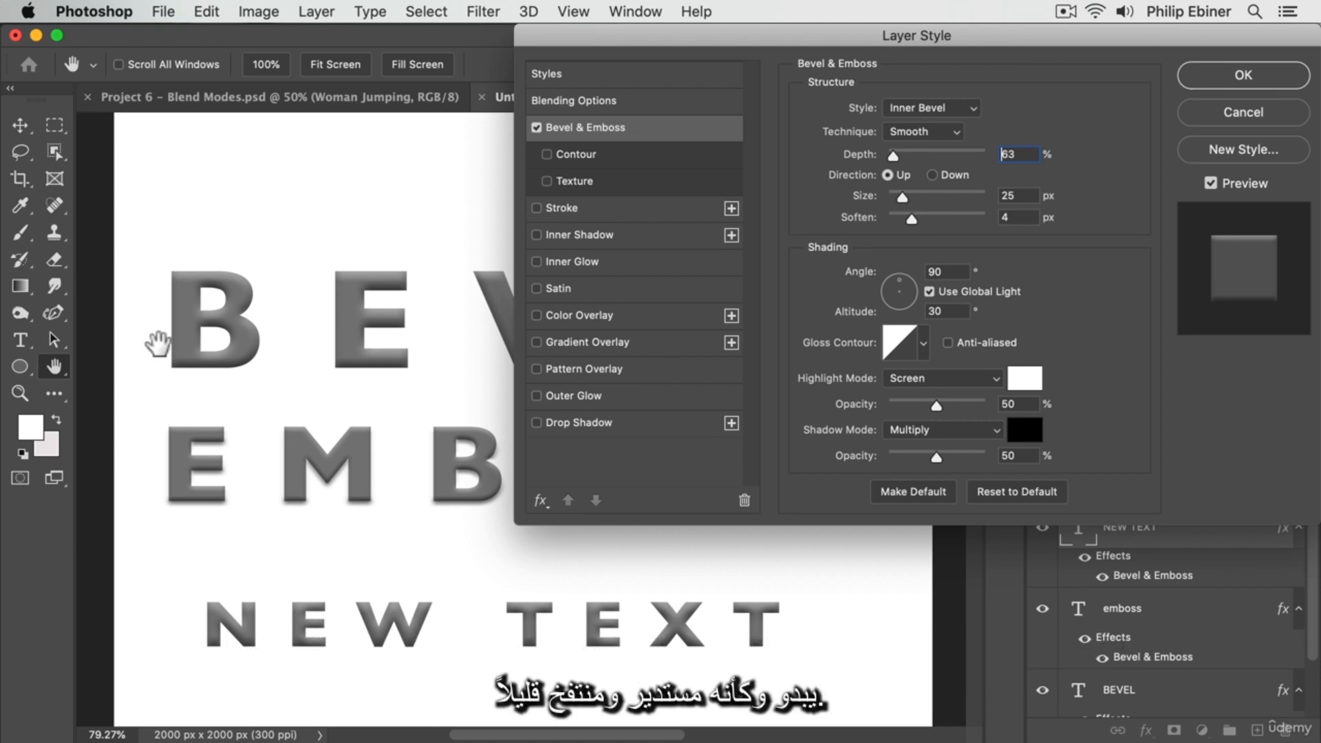
Try the Outer Bevel, Pillow Emboss and Stroke Emboss styles on NEW TEXT, returning to Pillow Emboss
left_click(934, 108)
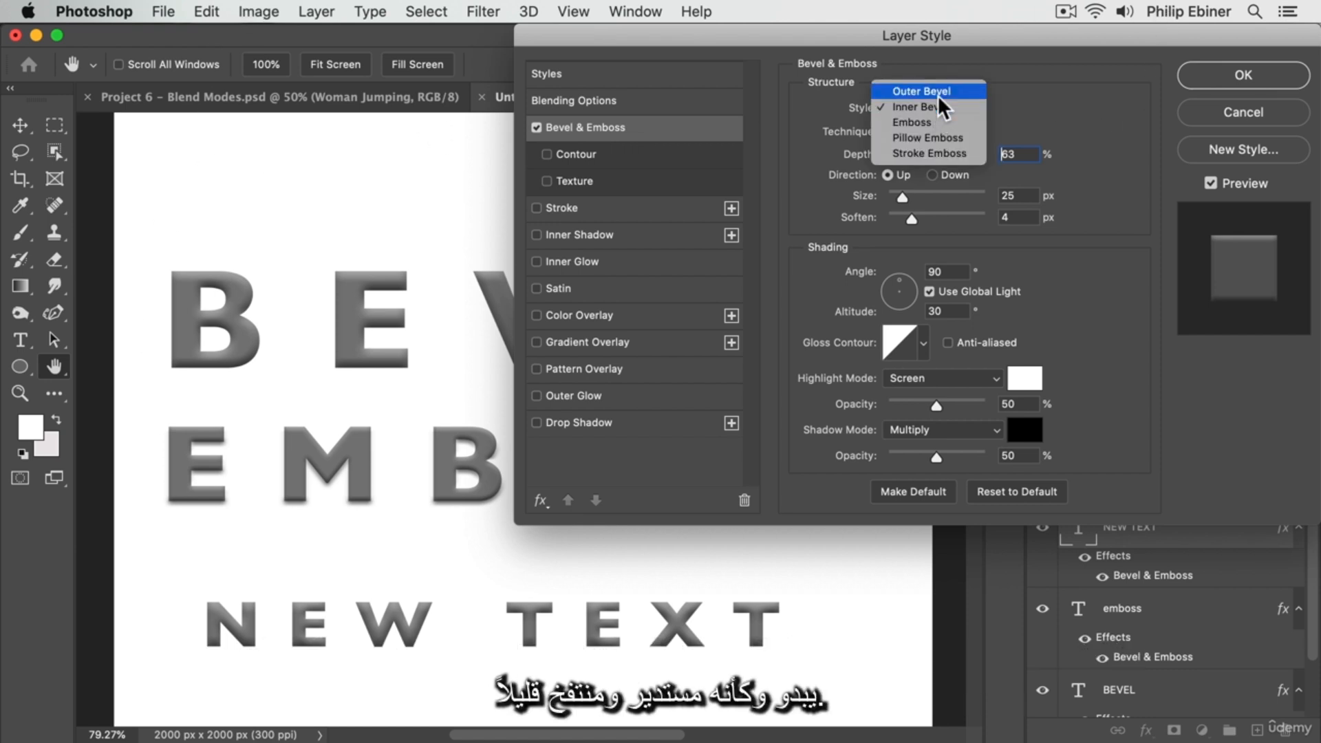
left_click(939, 93)
left_click(941, 106)
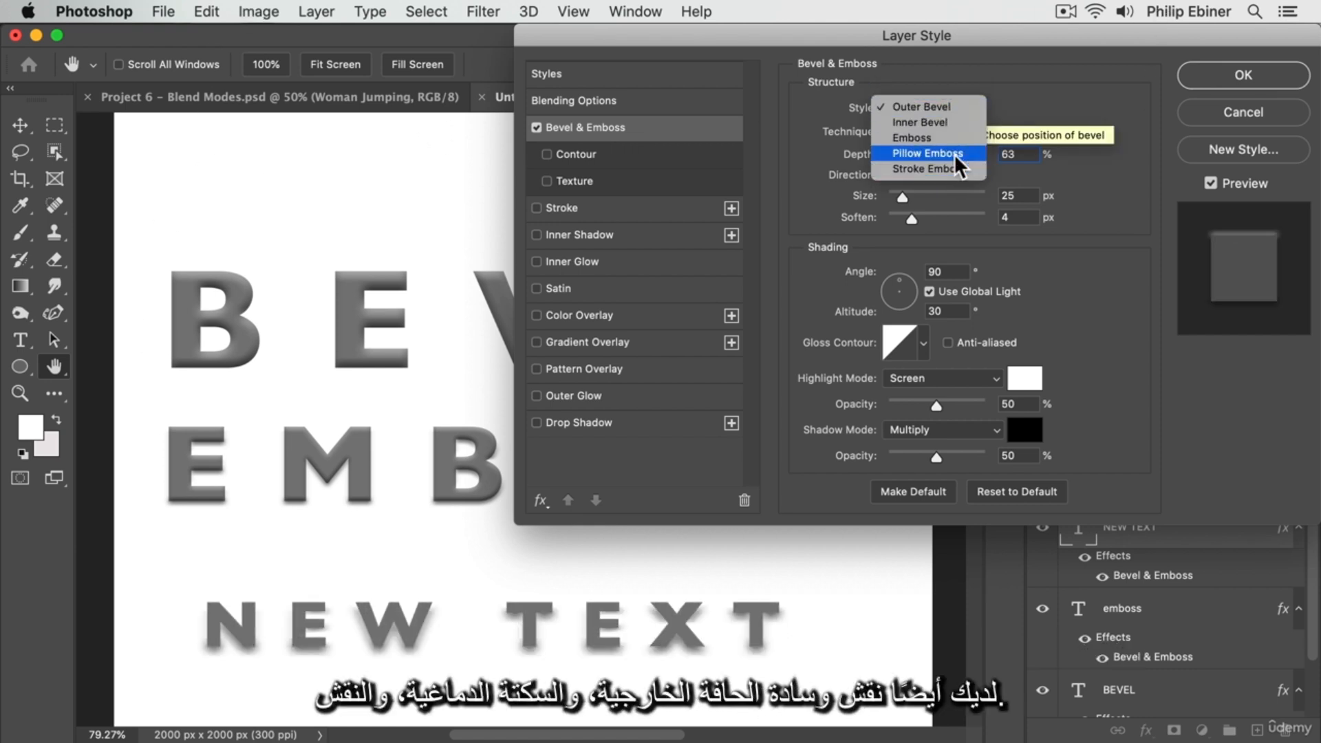
left_click(954, 154)
left_click(954, 107)
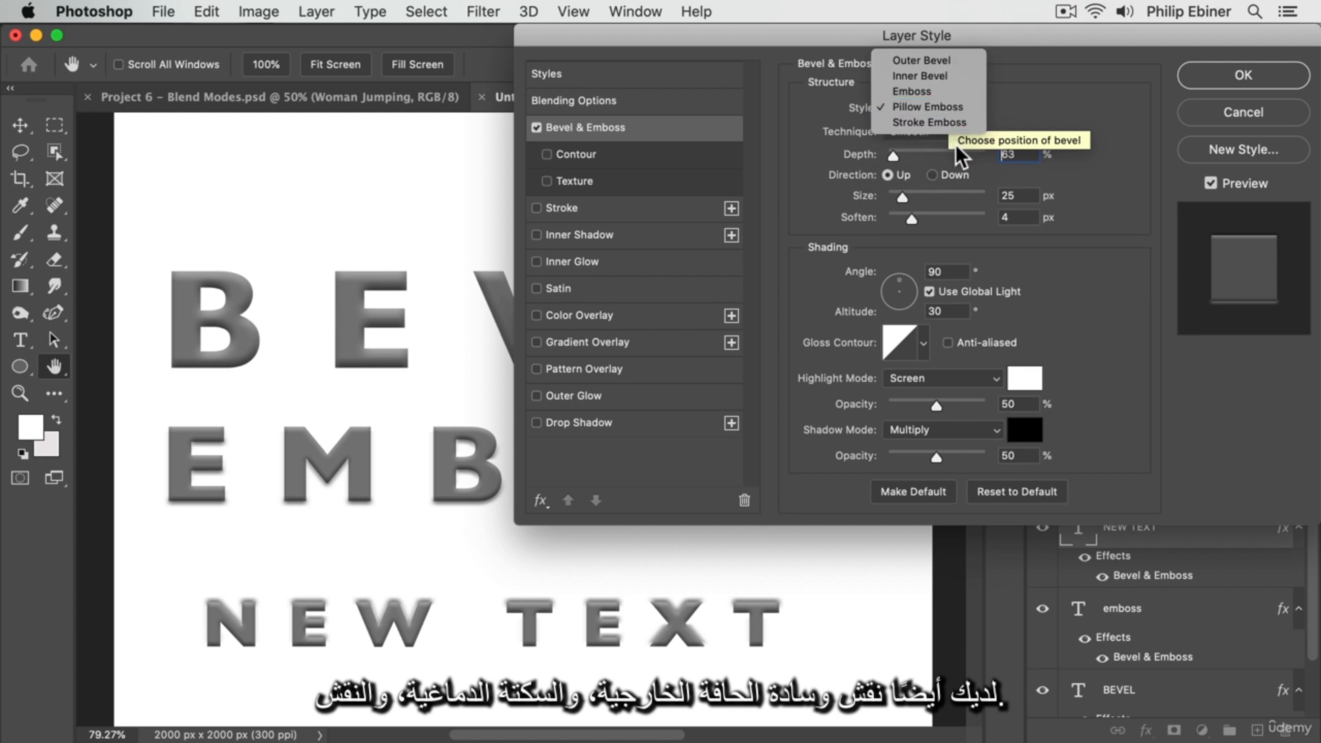
left_click(949, 122)
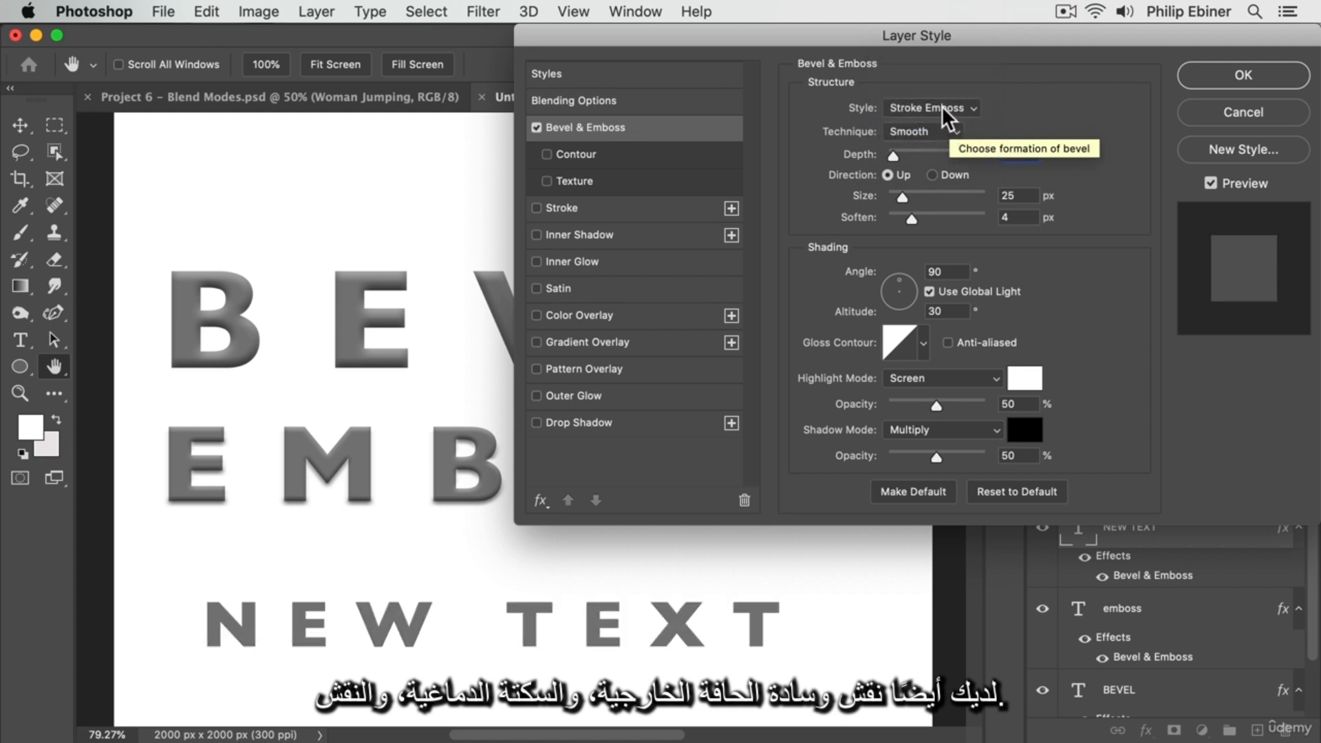
left_click(942, 106)
left_click(944, 92)
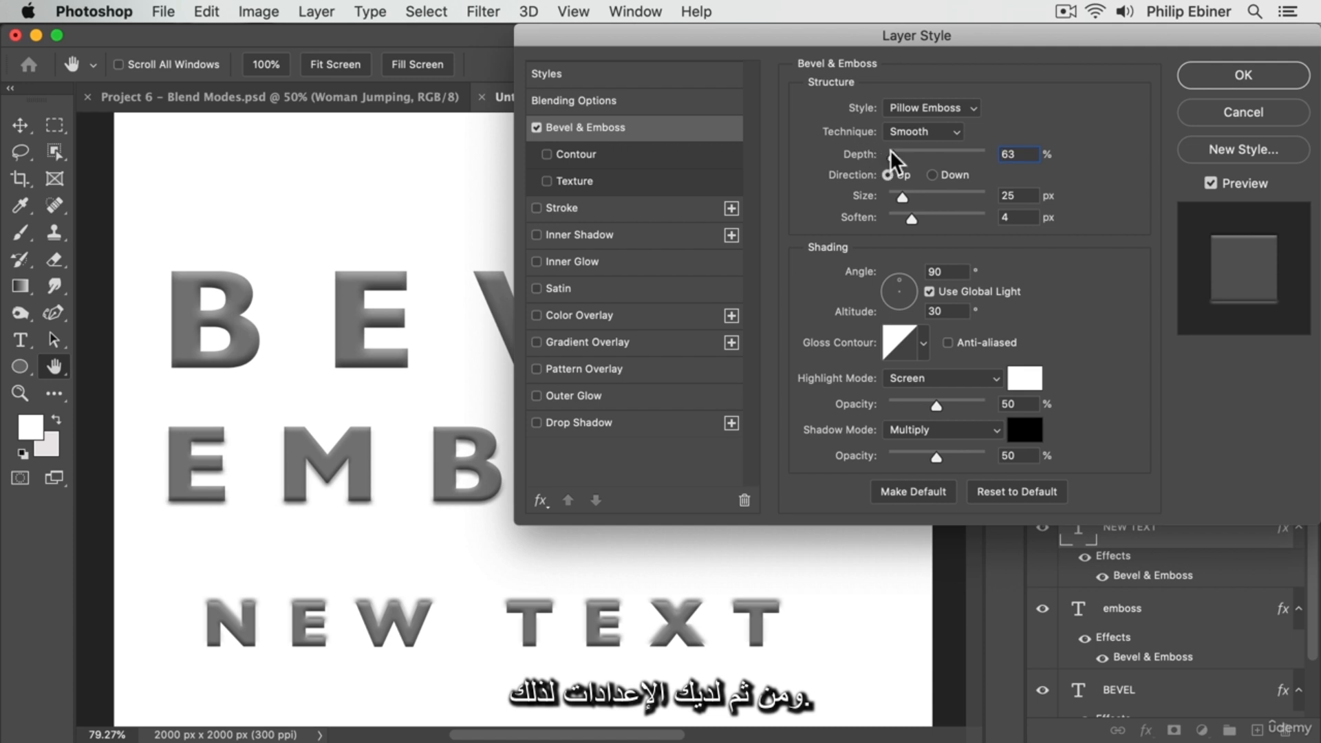
Set the bevel's depth to 126%, size to 13 px and soften to 2 px, and try the Emboss style
mouse_move(890, 150)
left_mouse_down()
mouse_move(915, 157)
mouse_move(898, 159)
left_mouse_up()
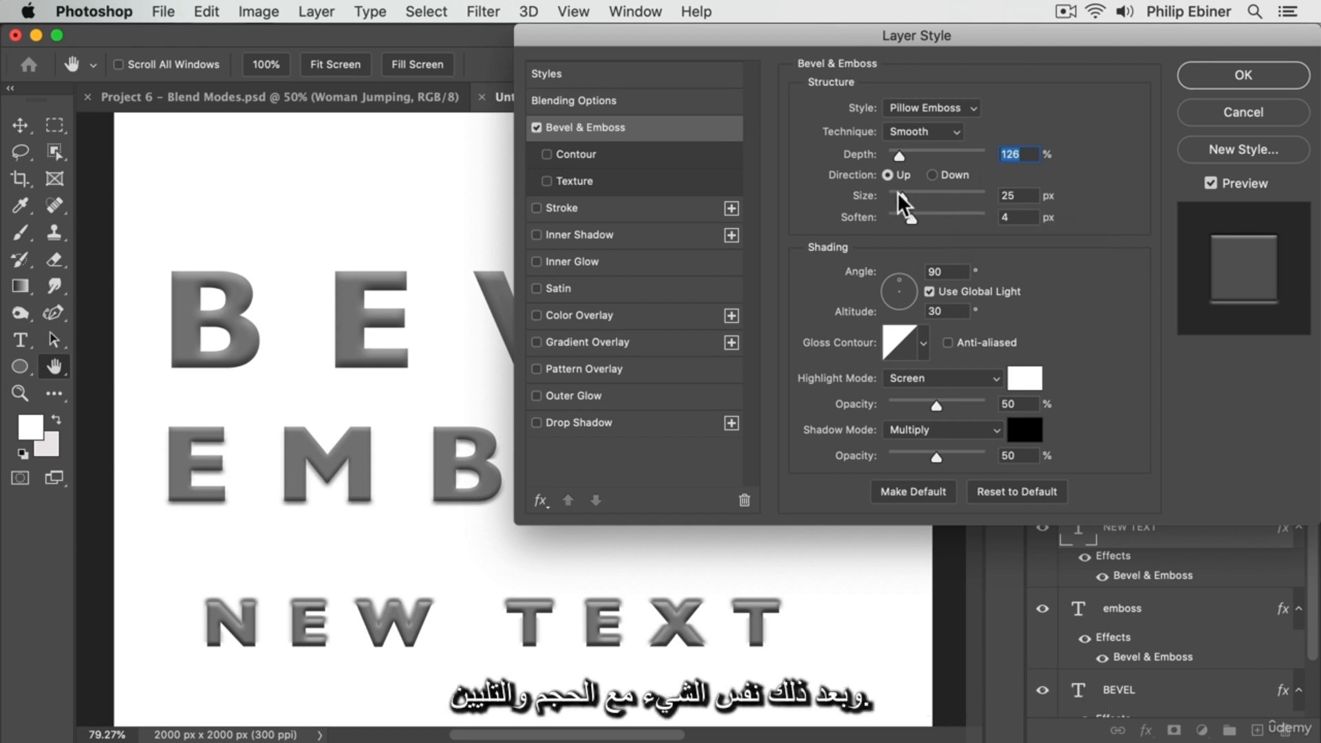
left_click_drag(899, 194, 899, 221)
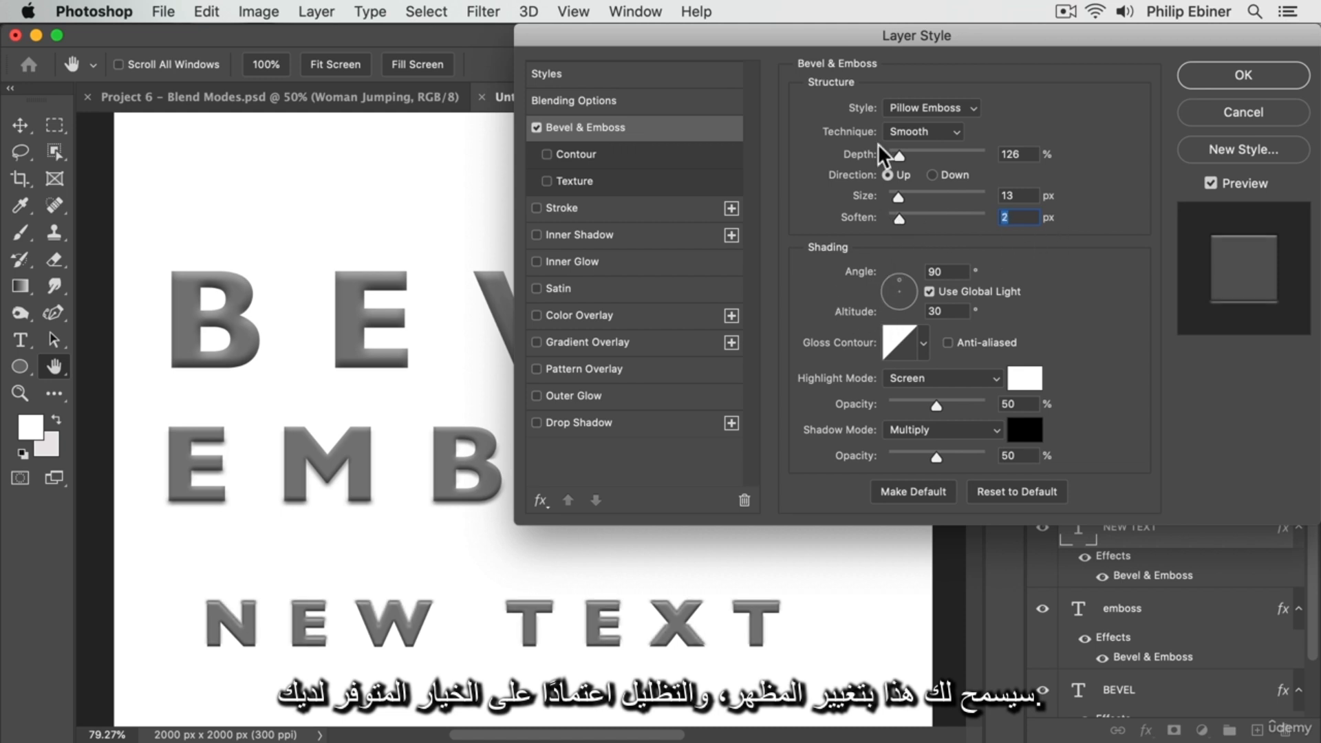
left_click(903, 108)
left_click(923, 89)
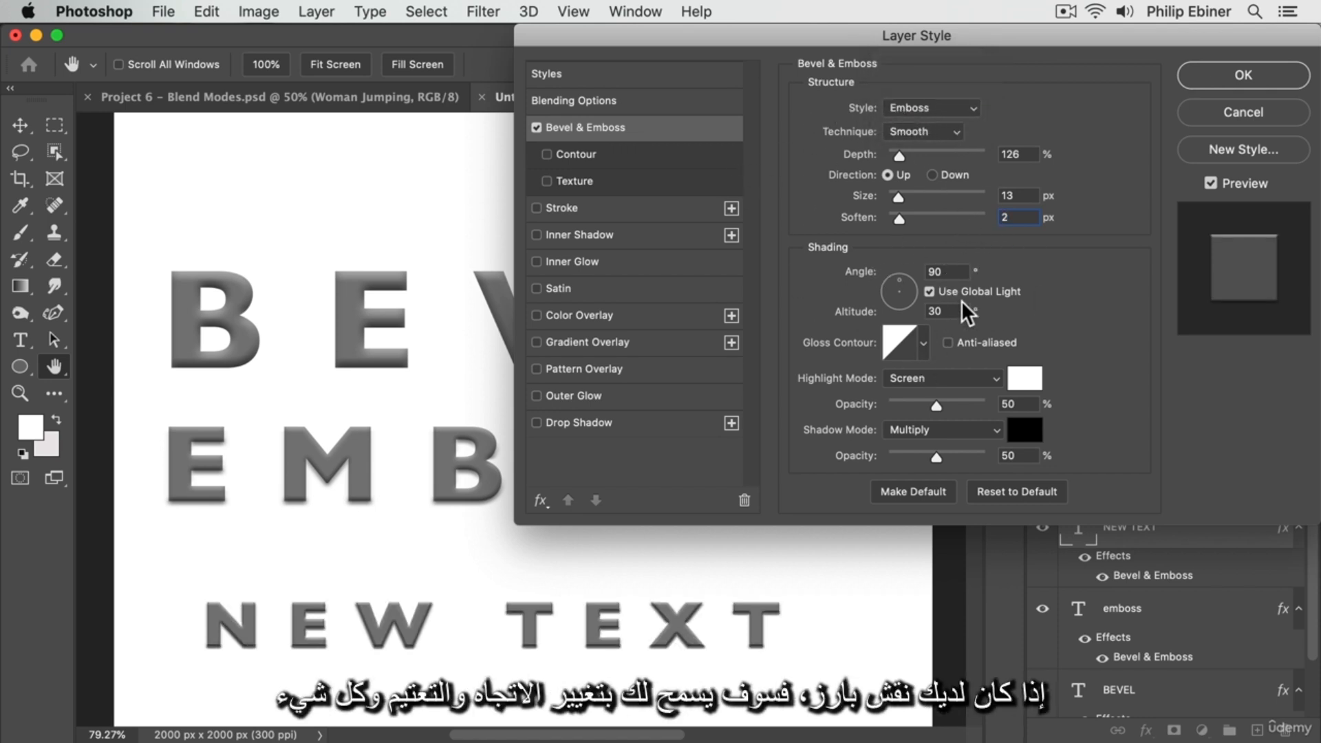
left_click(909, 405)
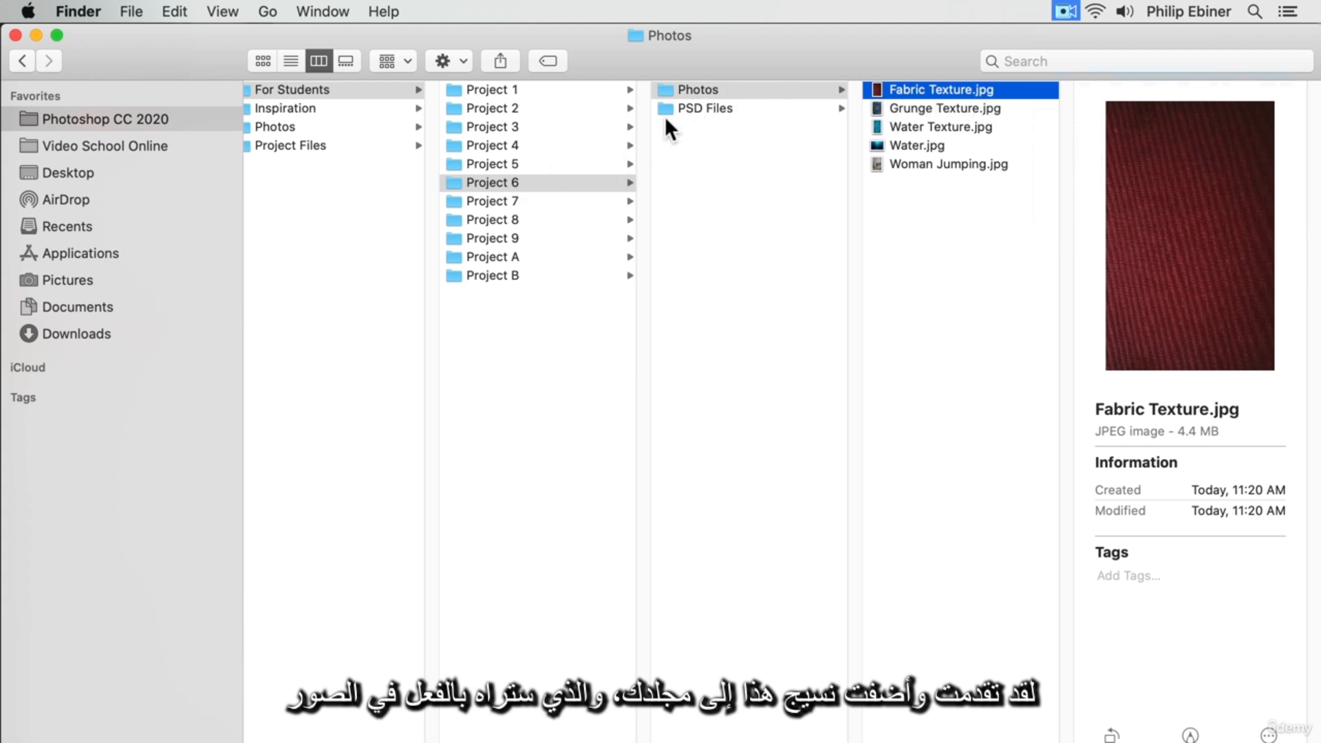
Place Fabric Texture.jpg from the Finder into the Photoshop document and enlarge it to cover the whole canvas
left_click_drag(931, 88, 592, 197)
key("super+Tab")
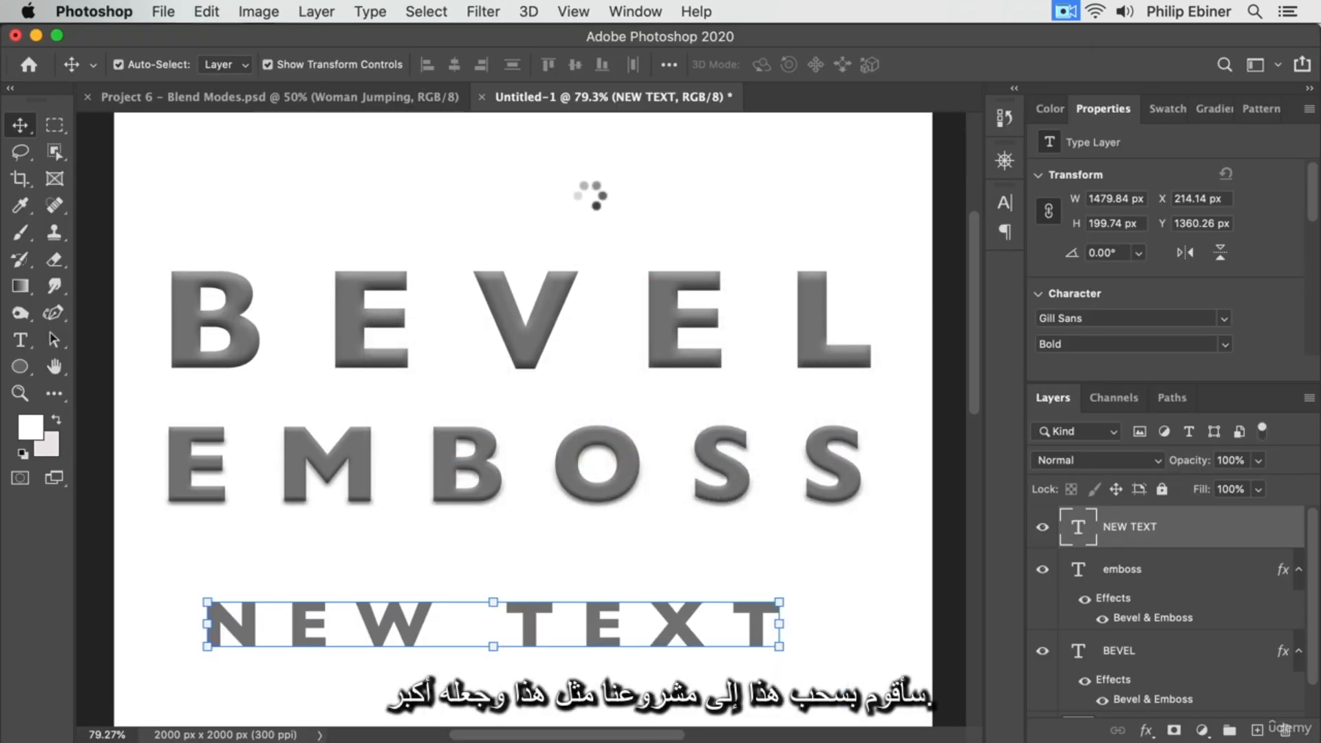
left_click_drag(870, 434, 928, 420)
left_click_drag(448, 363, 548, 327)
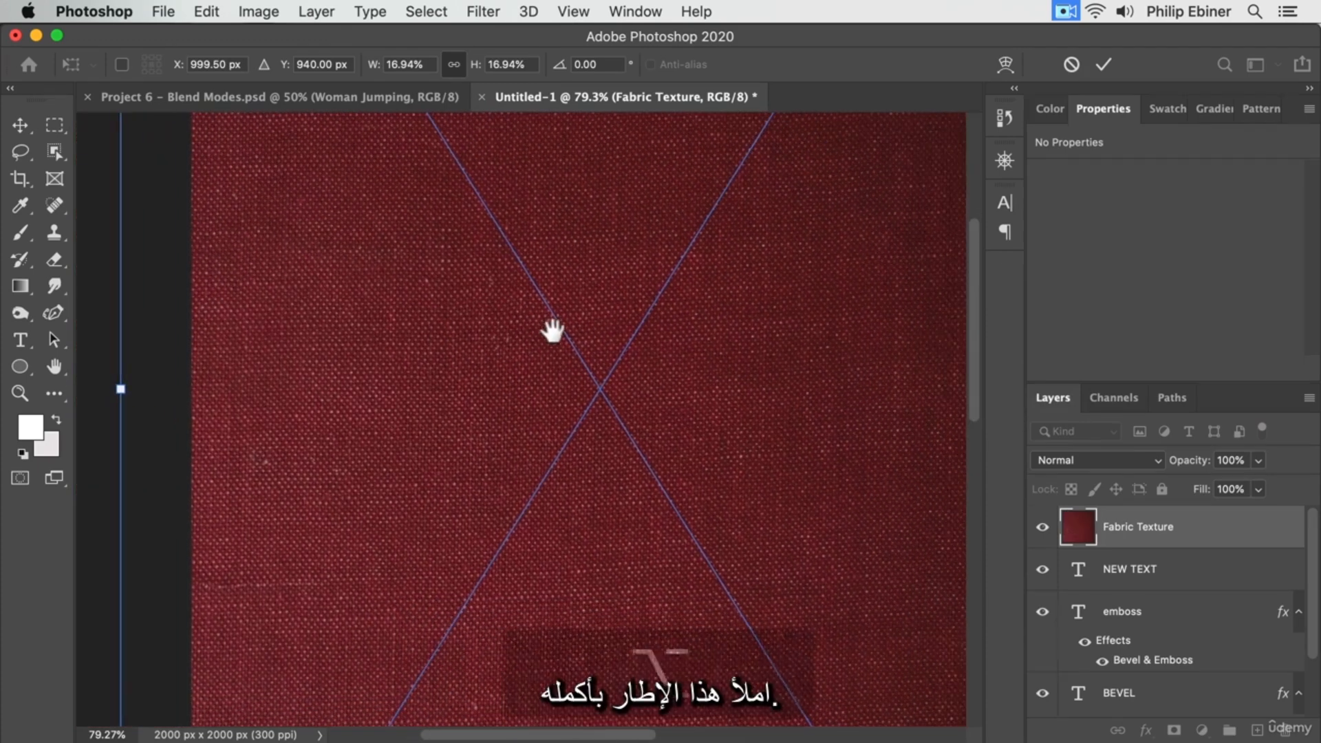
key("Return")
Move the Fabric Texture layer down the layer stack to sit directly below the emboss text layer
key("z")
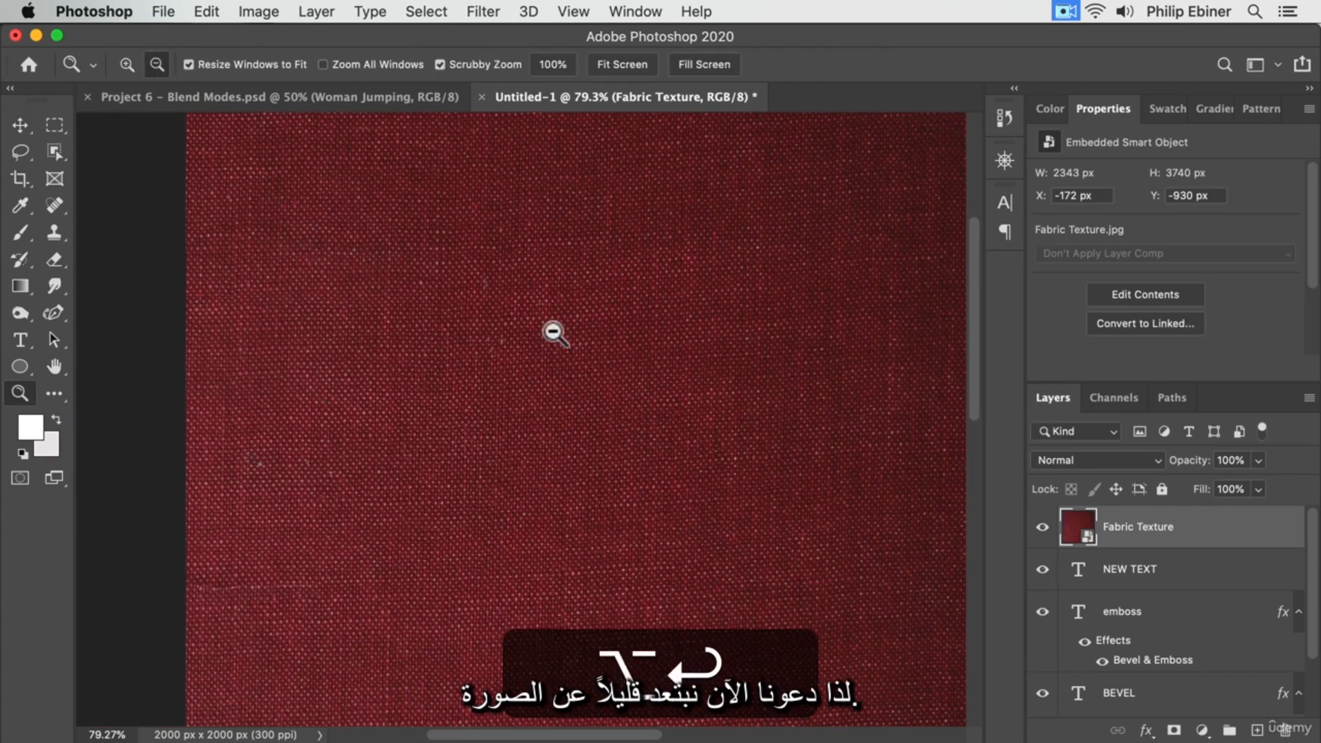
left_click(551, 333, "alt")
left_click_drag(649, 339, 568, 317)
left_click_drag(1178, 550, 1181, 659)
Delete the emboss and BEVEL text layers
left_click(1156, 567)
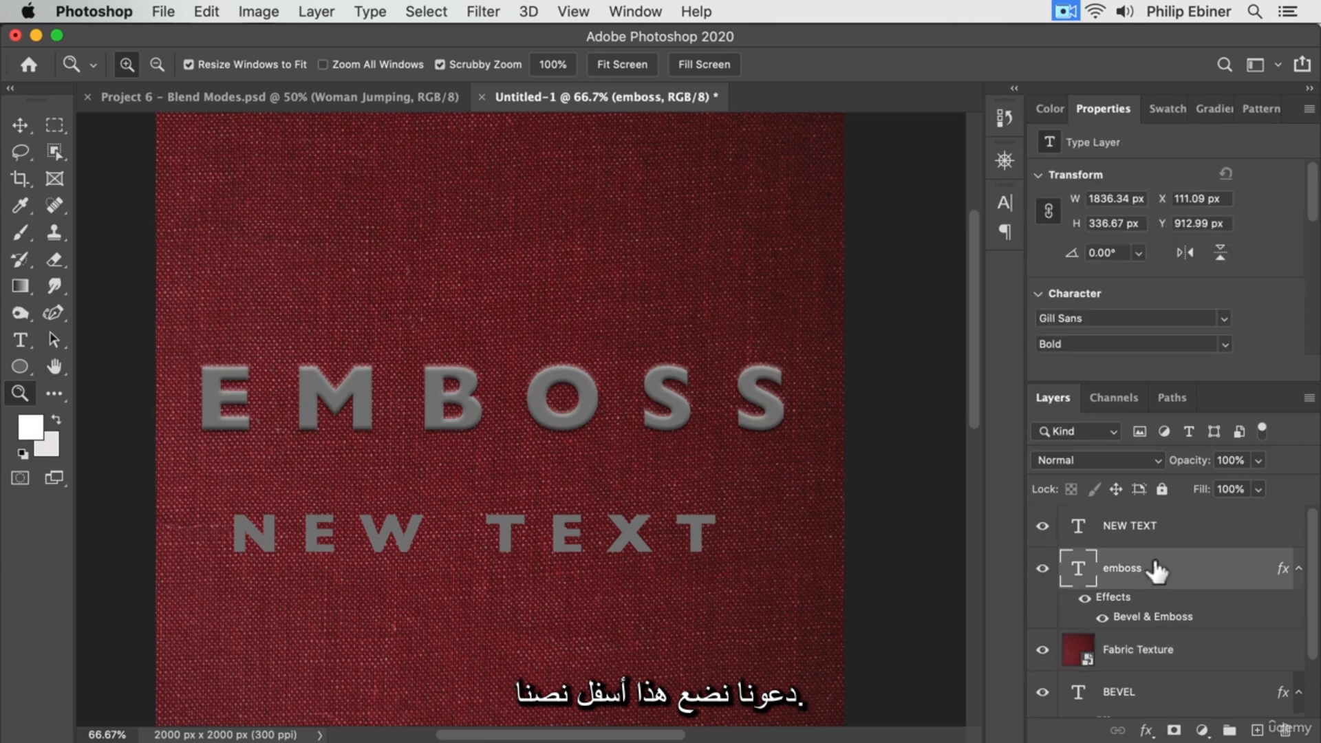
key("Delete")
left_click(1143, 611)
key("Delete")
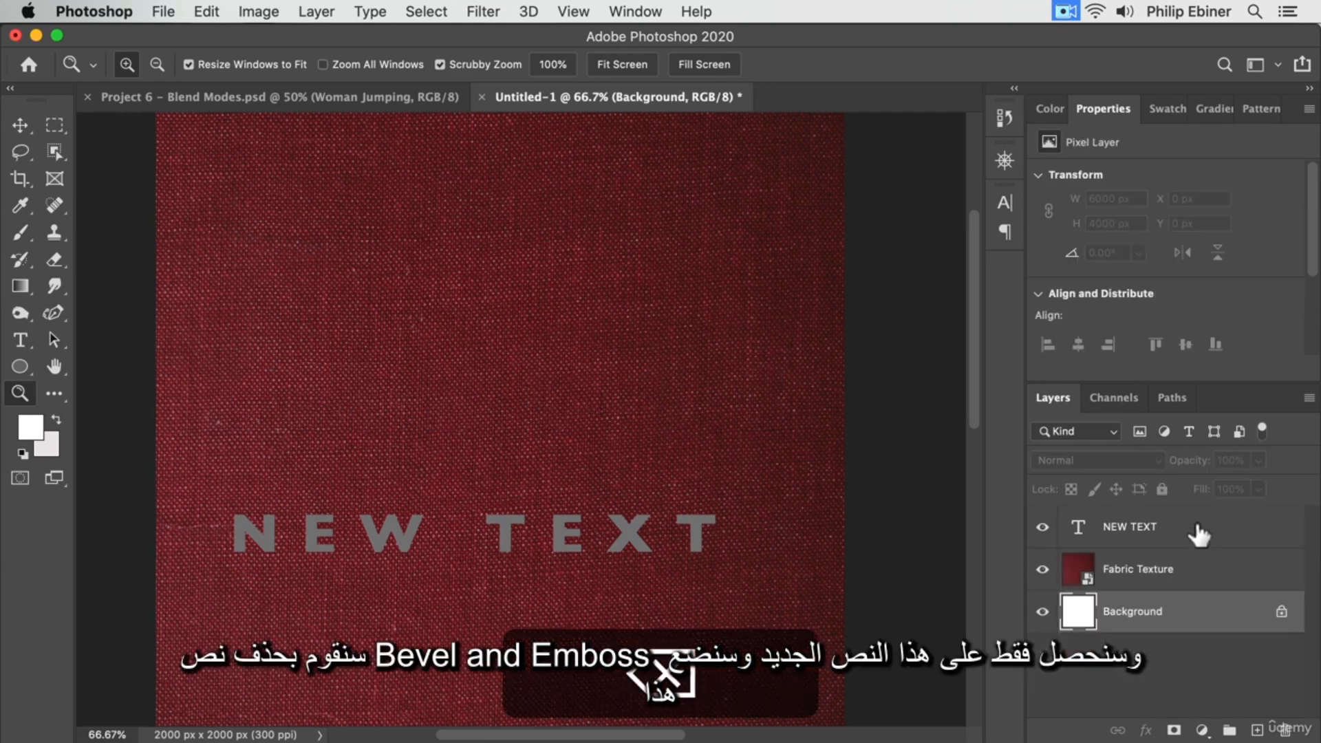
Move NEW TEXT up to the middle of the fabric texture
left_click(1162, 526)
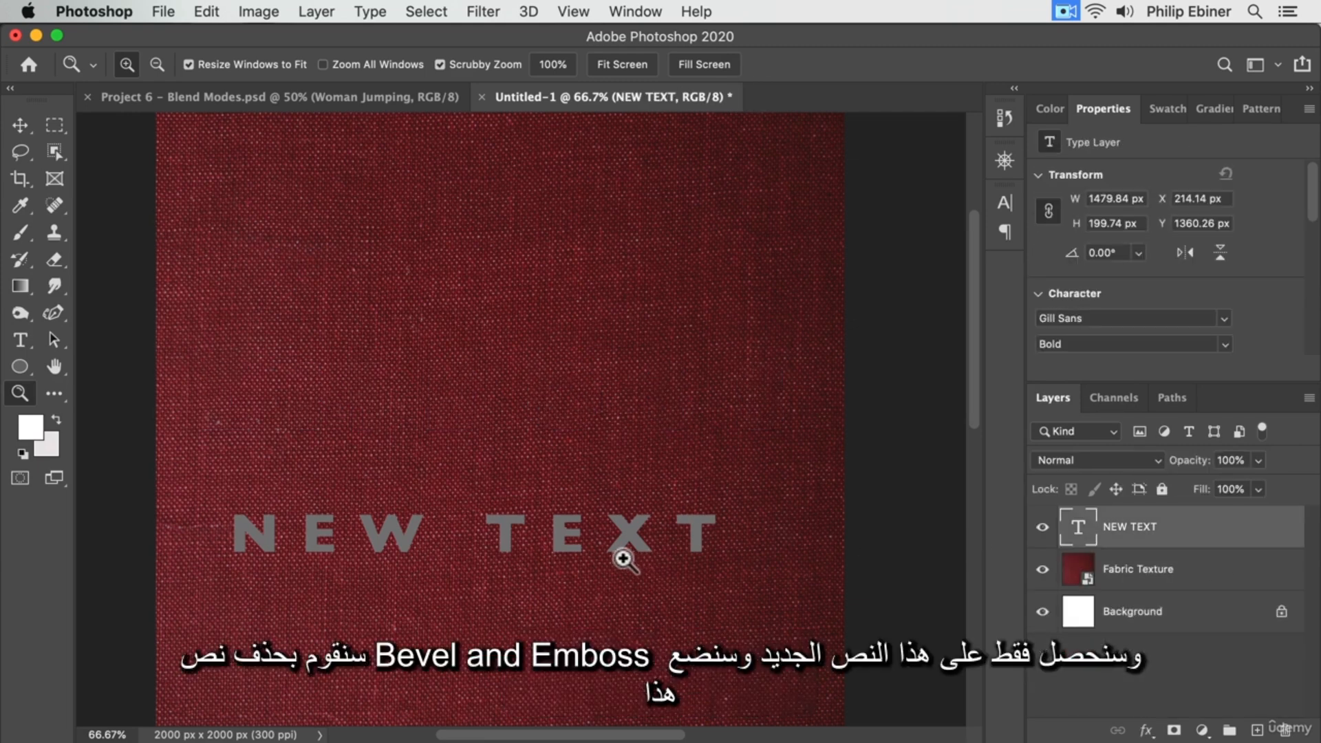
left_click(19, 125)
left_click_drag(588, 531, 595, 404)
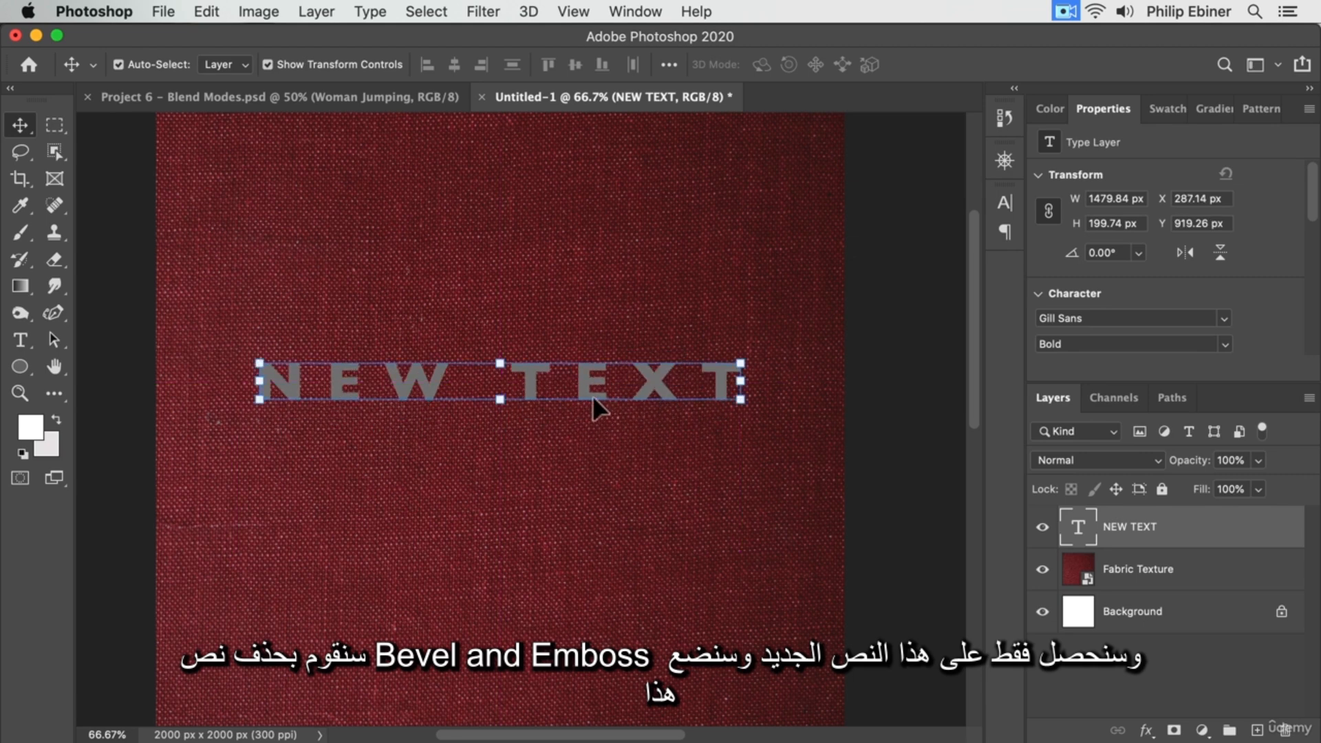
Replace the wording of the NEW TEXT layer with FABRIC
key("t")
left_click(507, 380)
key("cmd+a")
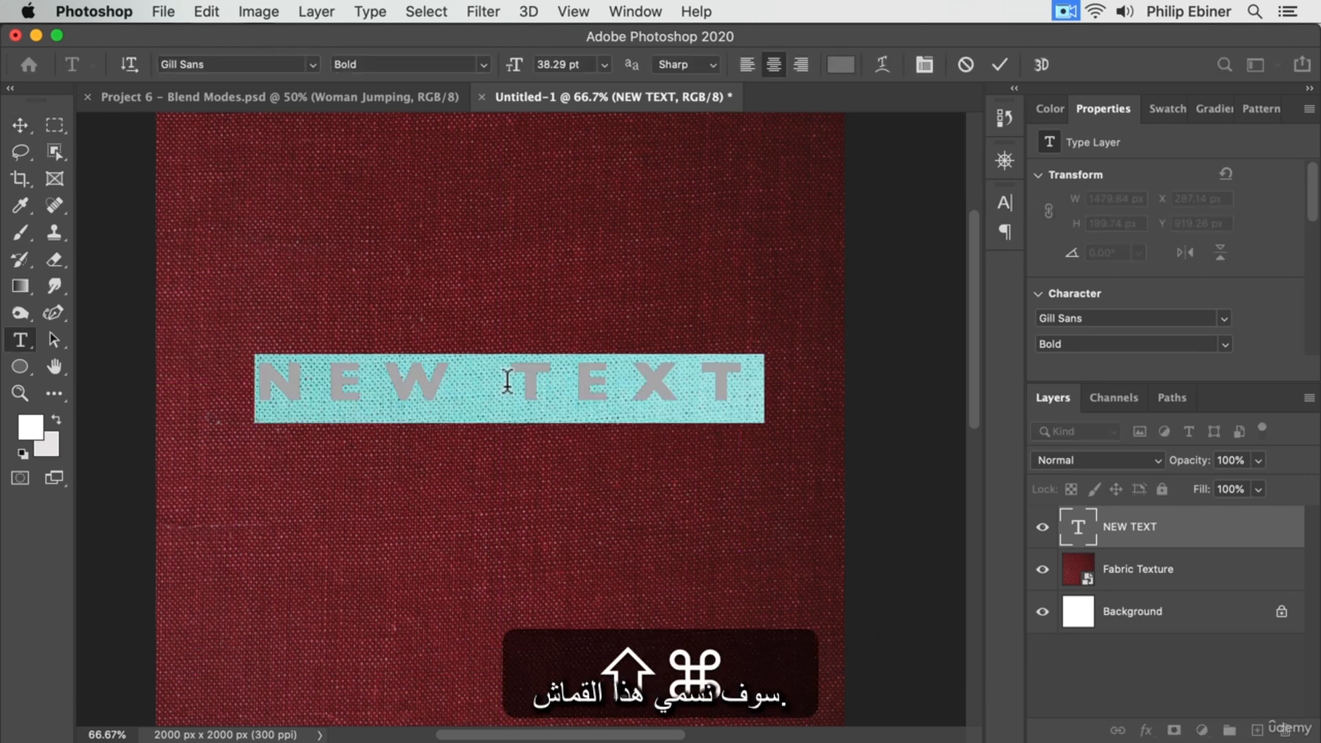
type("FABRIC")
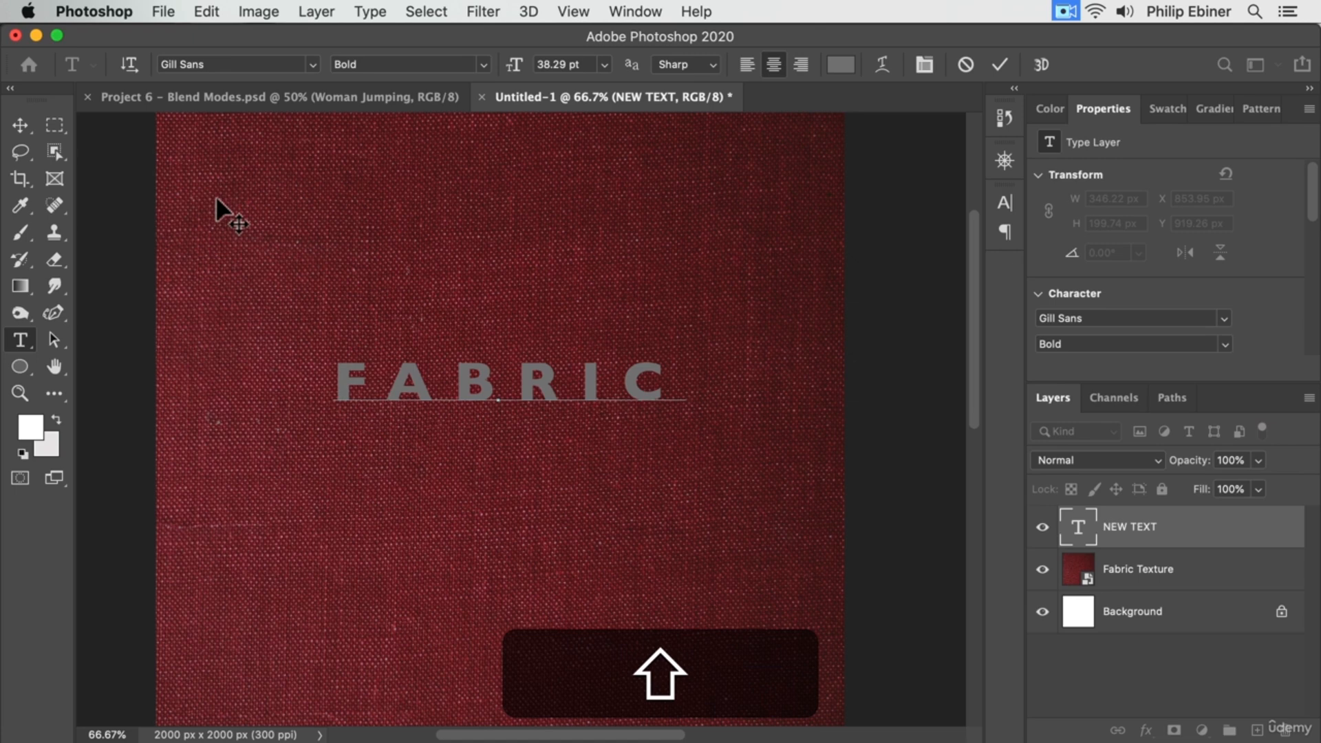
left_click(20, 126)
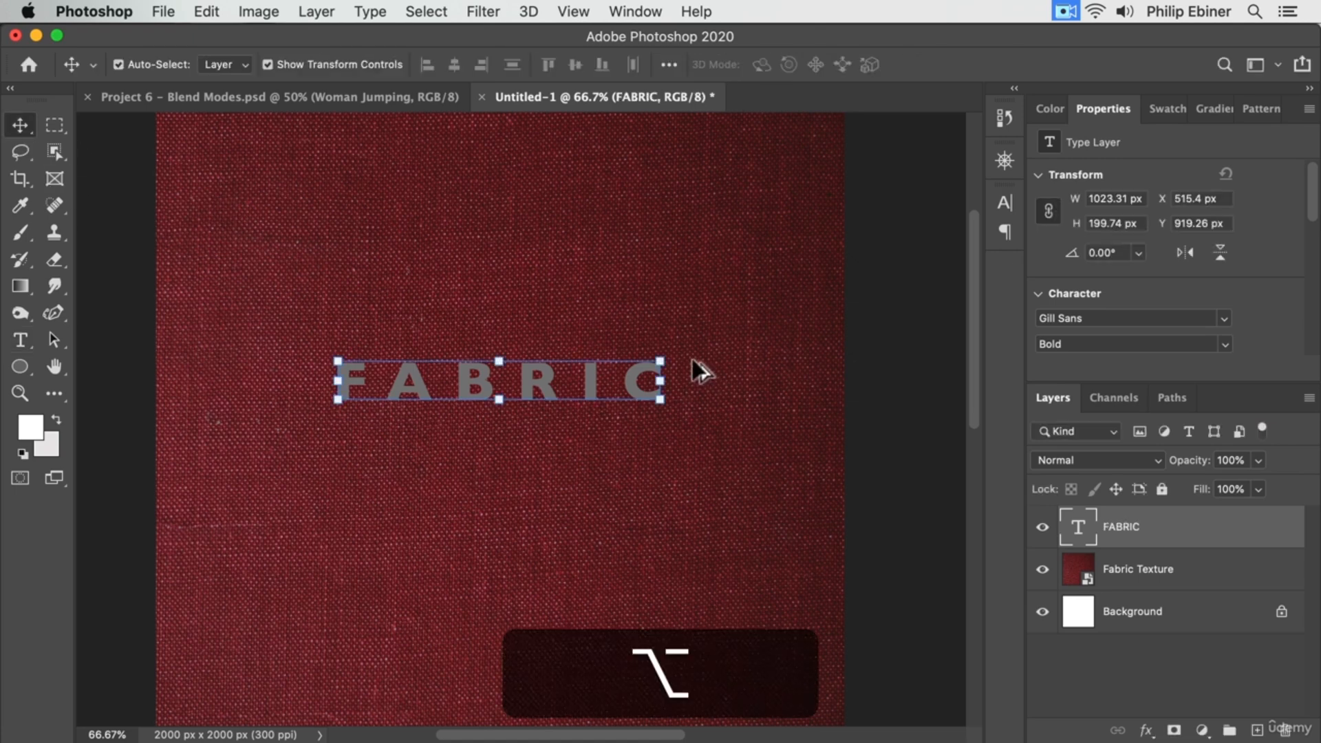
Enlarge the FABRIC text to about 1729 px wide and keep it near the middle of the canvas
key("super+t")
left_click_drag(702, 351, 788, 354)
left_click_drag(697, 377, 713, 374)
key("Return")
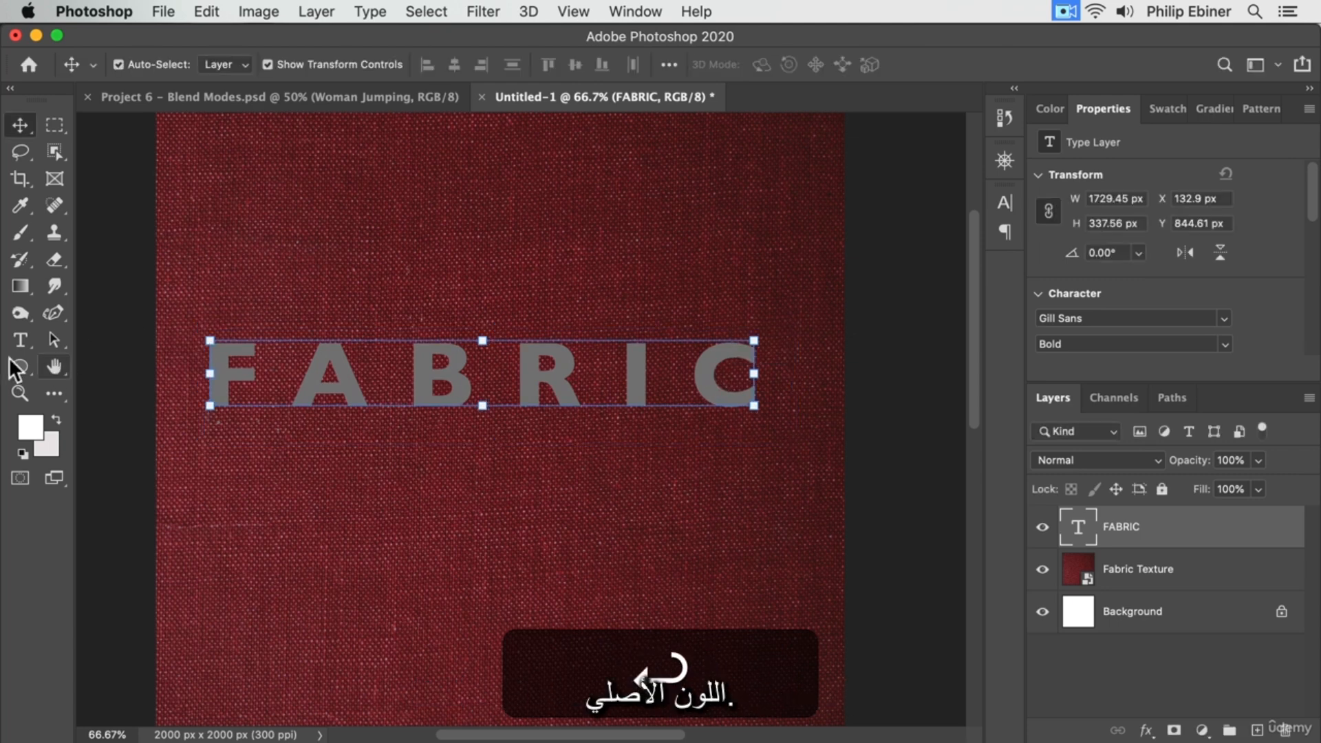
Set the FABRIC text's color to white (ffffff)
left_click(20, 340)
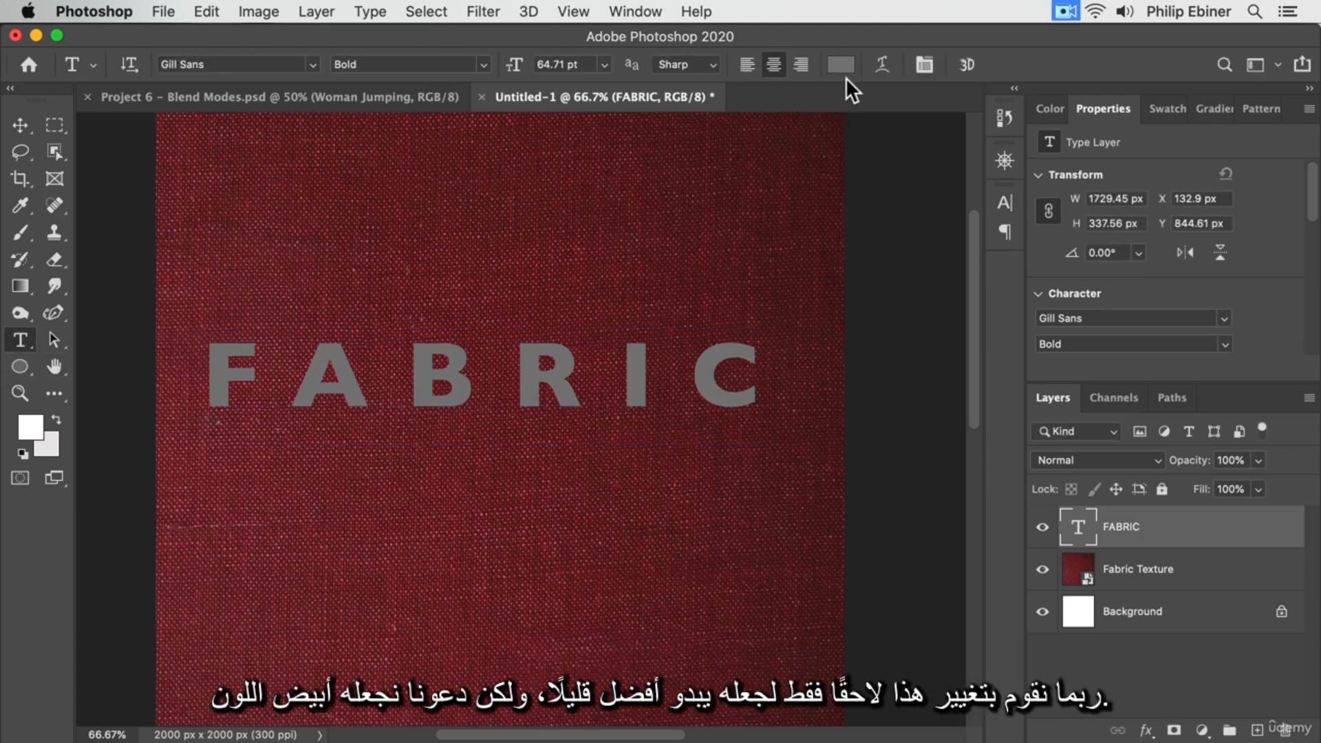
left_click(845, 67)
left_click(783, 123)
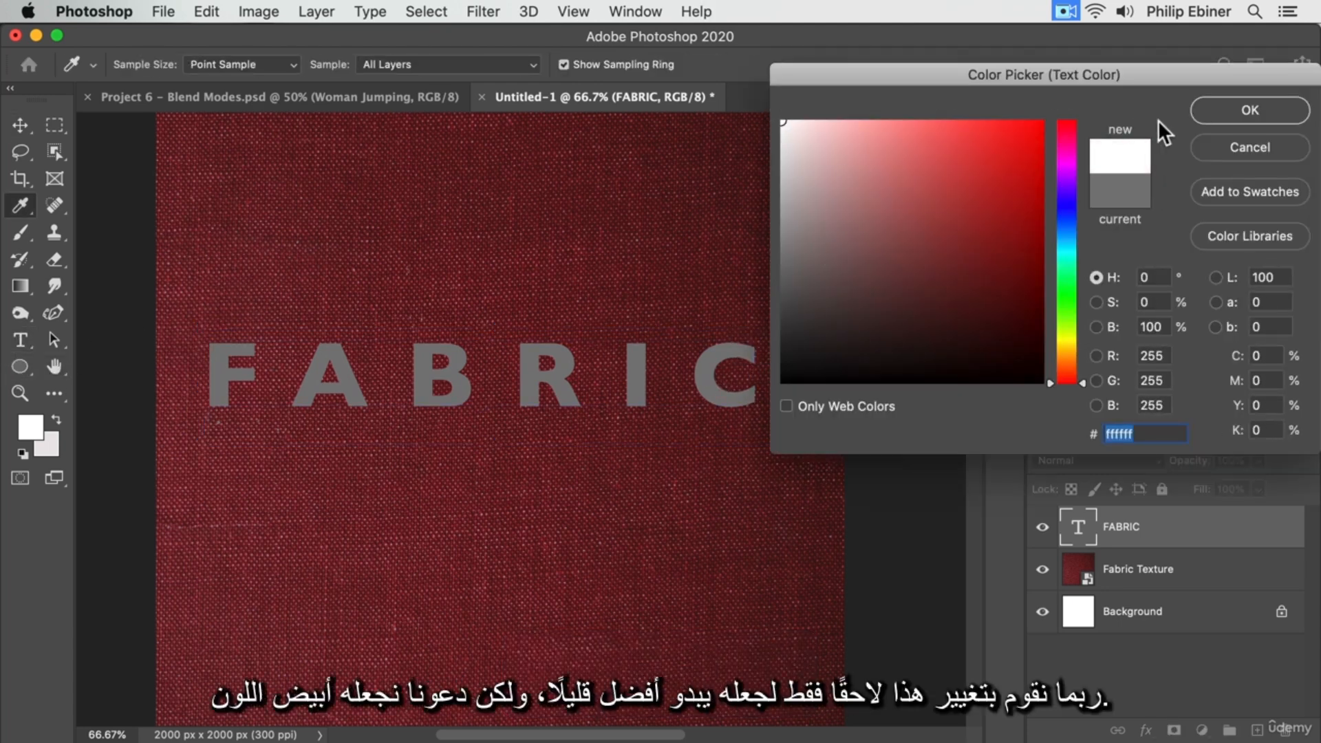
left_click(1249, 110)
Add a Bevel & Emboss effect to the FABRIC layer with the Pillow Emboss style, keeping the lettering in view
left_click(1191, 531)
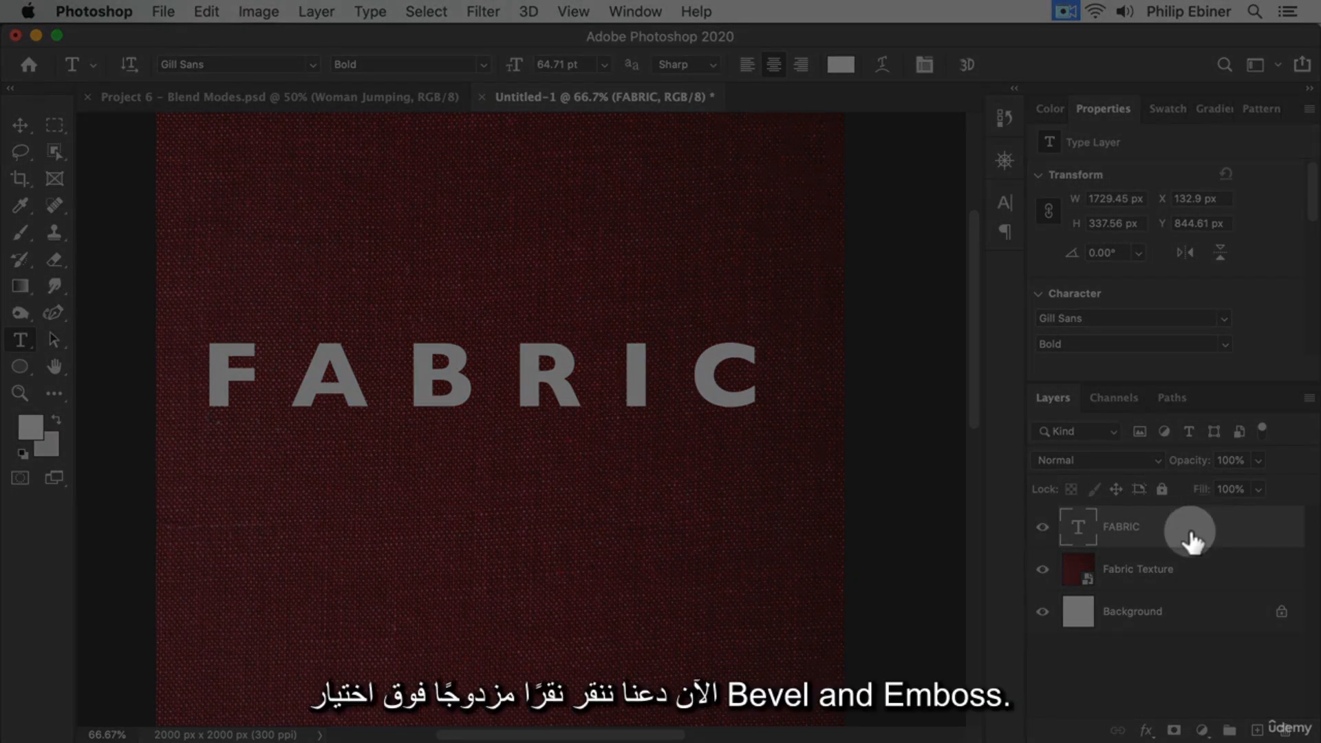
double_click(1191, 531)
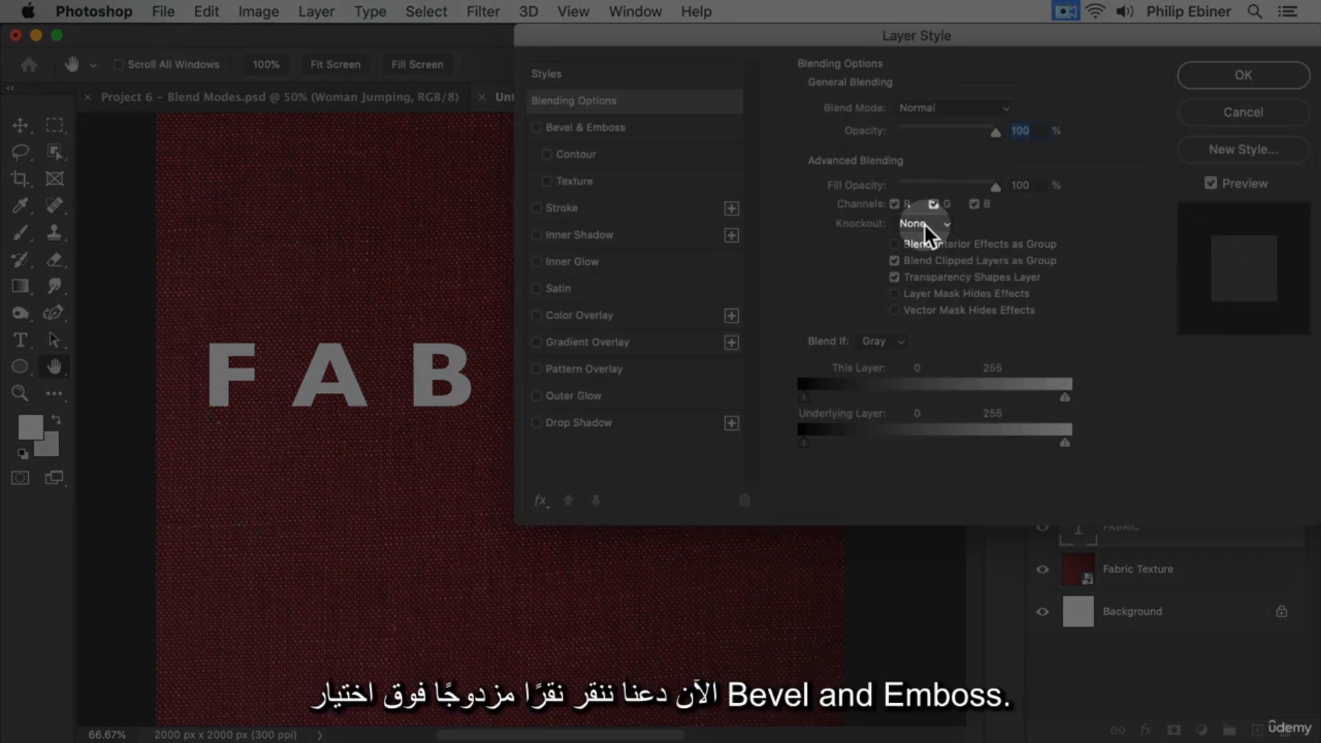
double_click(605, 128)
left_click_drag(712, 39, 931, 38)
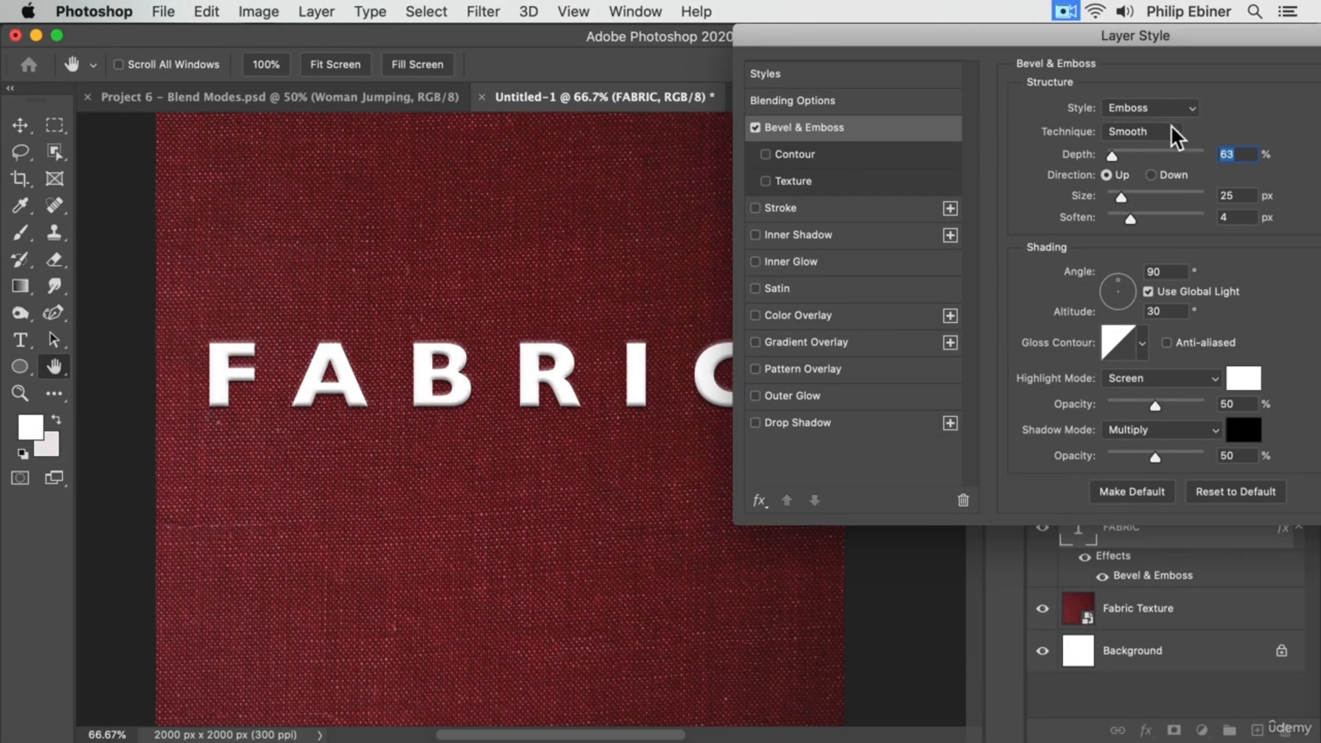
left_click(1167, 105)
left_click(1163, 119)
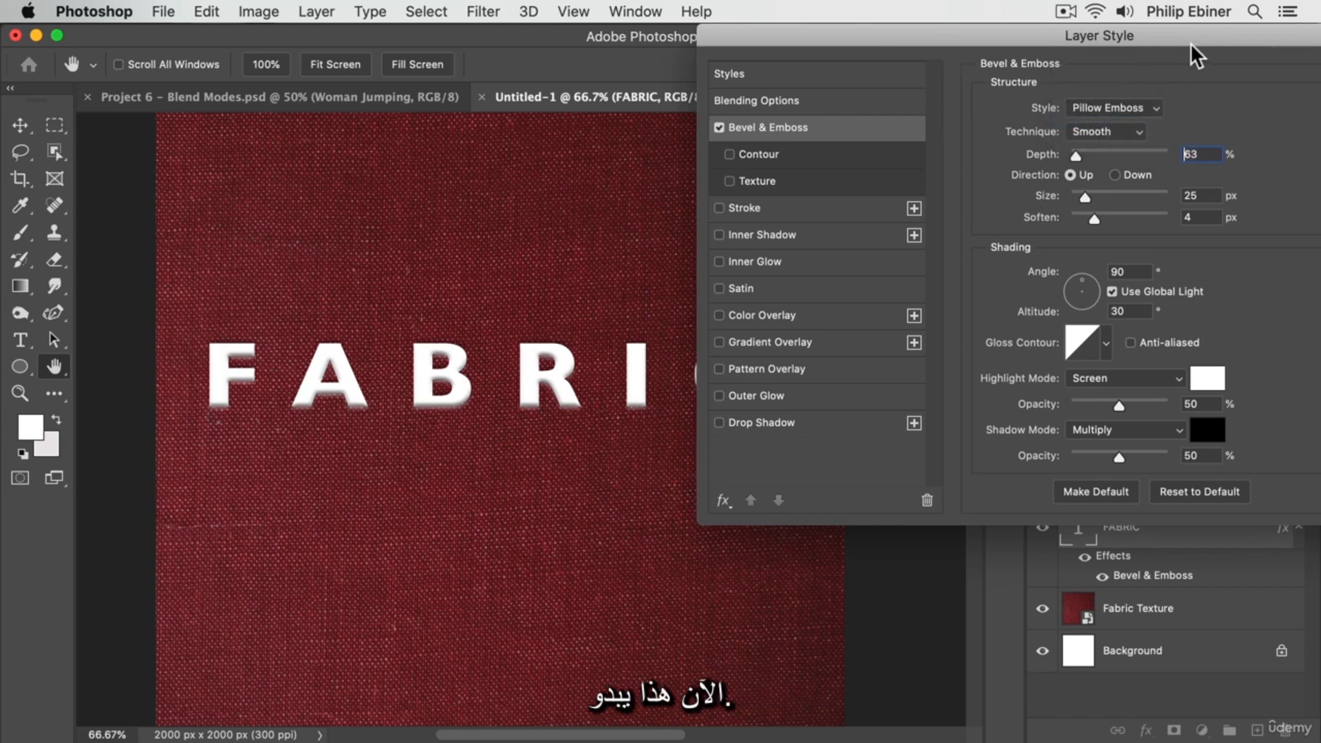
left_click_drag(1190, 43, 1126, 42)
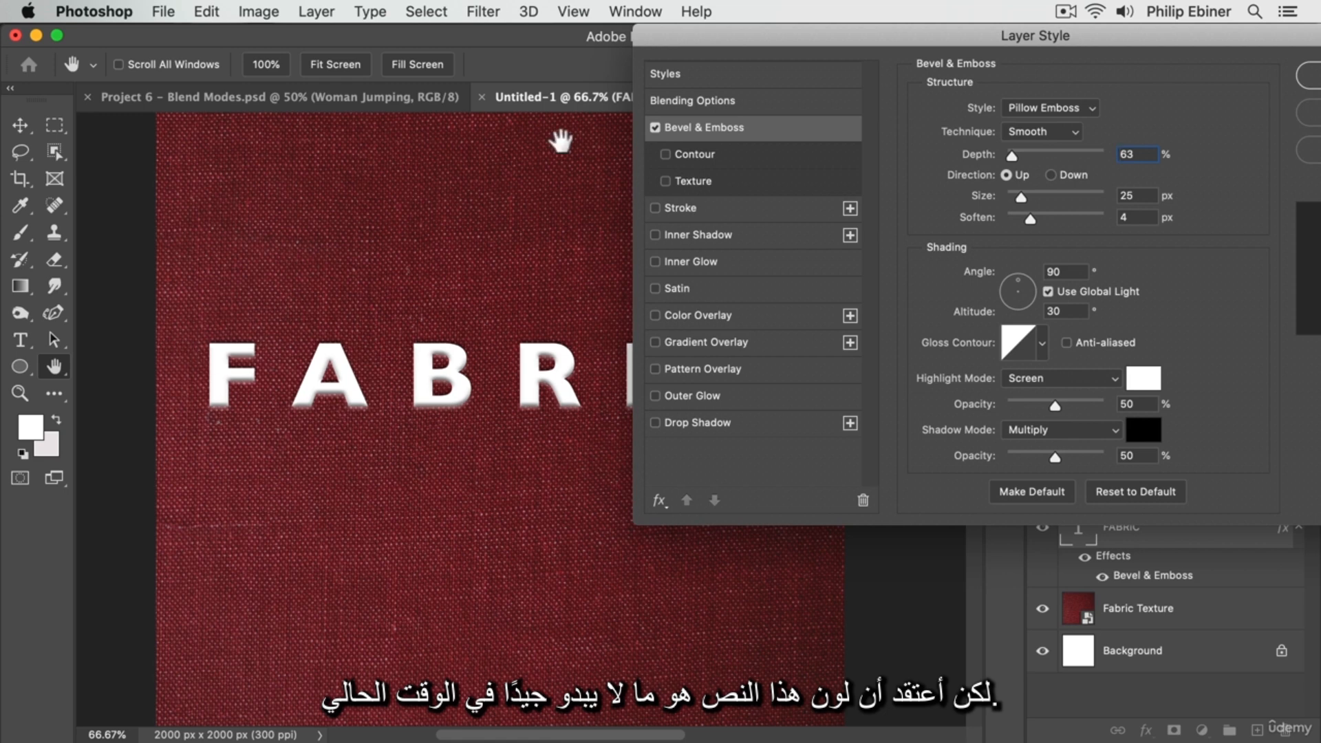
Accept the FABRIC layer's Bevel & Emboss settings and set the layer's blend mode to Multiply
left_click(1309, 76)
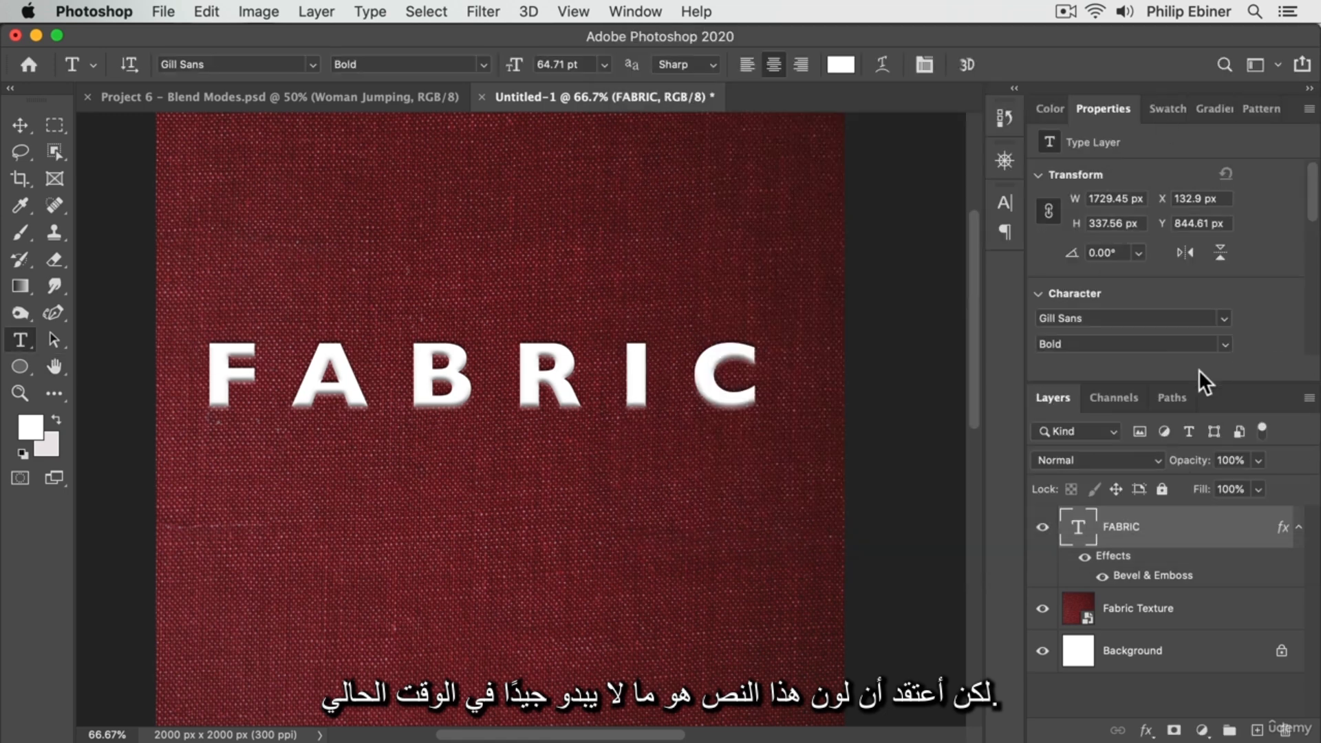
left_click(1146, 462)
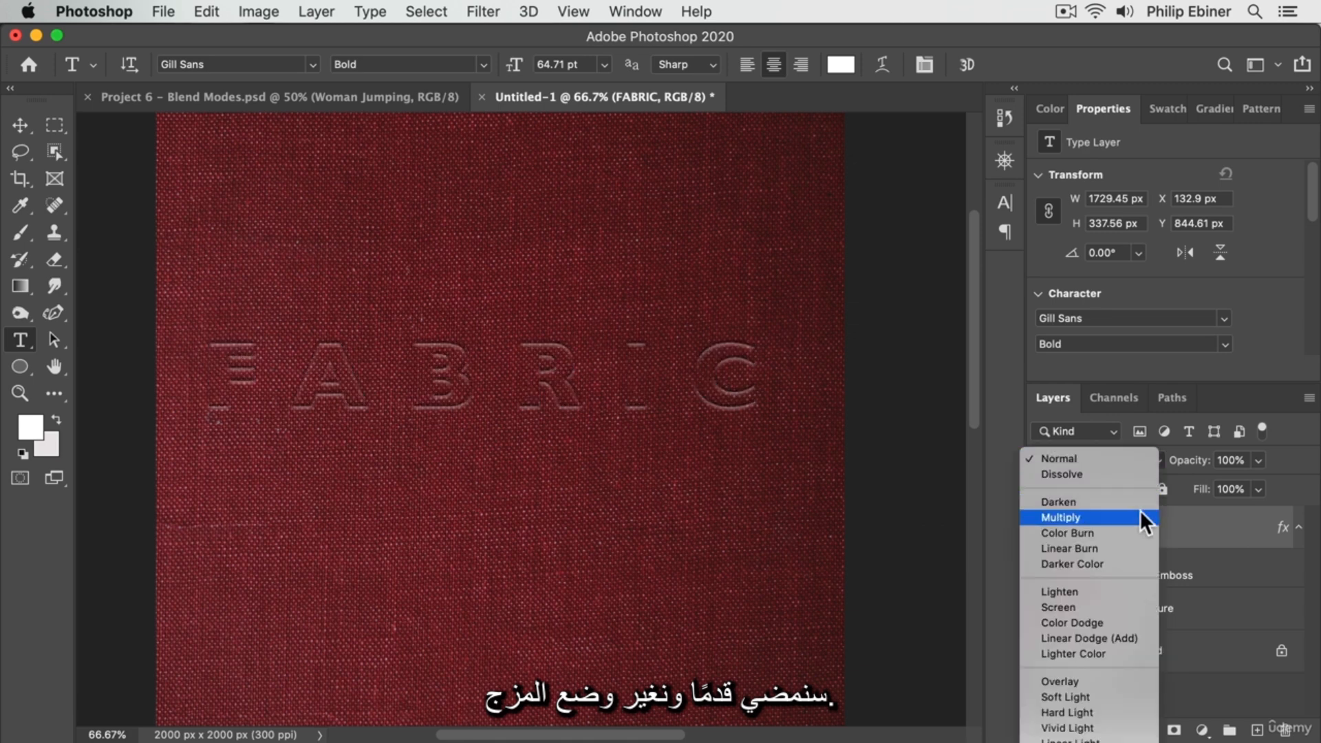
left_click(1126, 421)
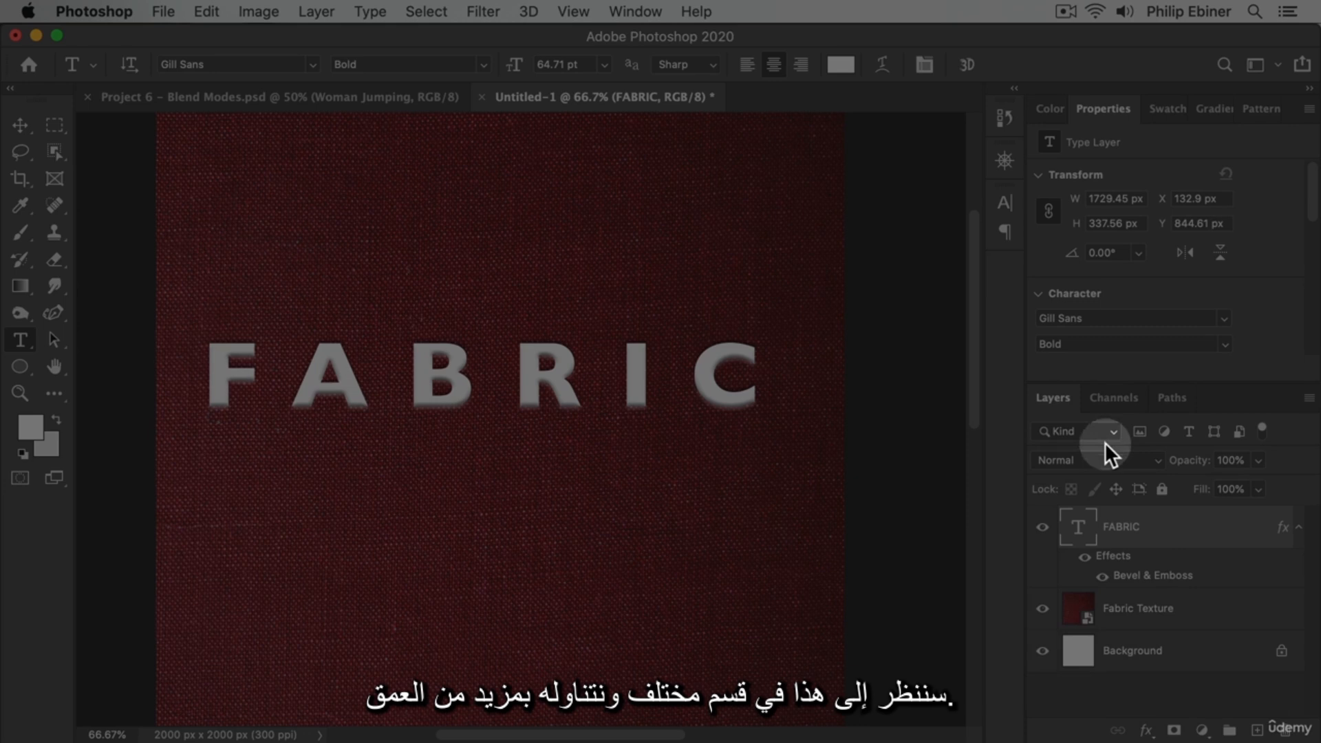
left_click(1120, 458)
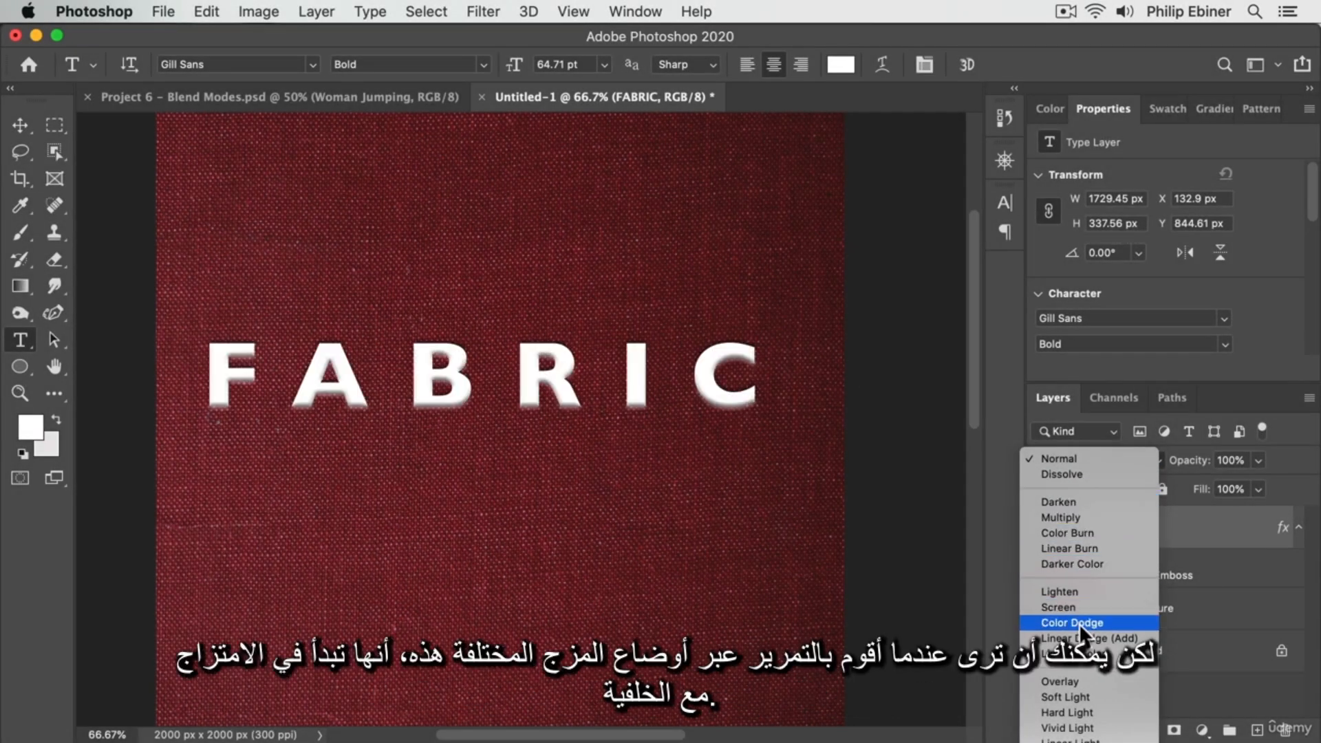
scroll(1070, 710, "down", 5)
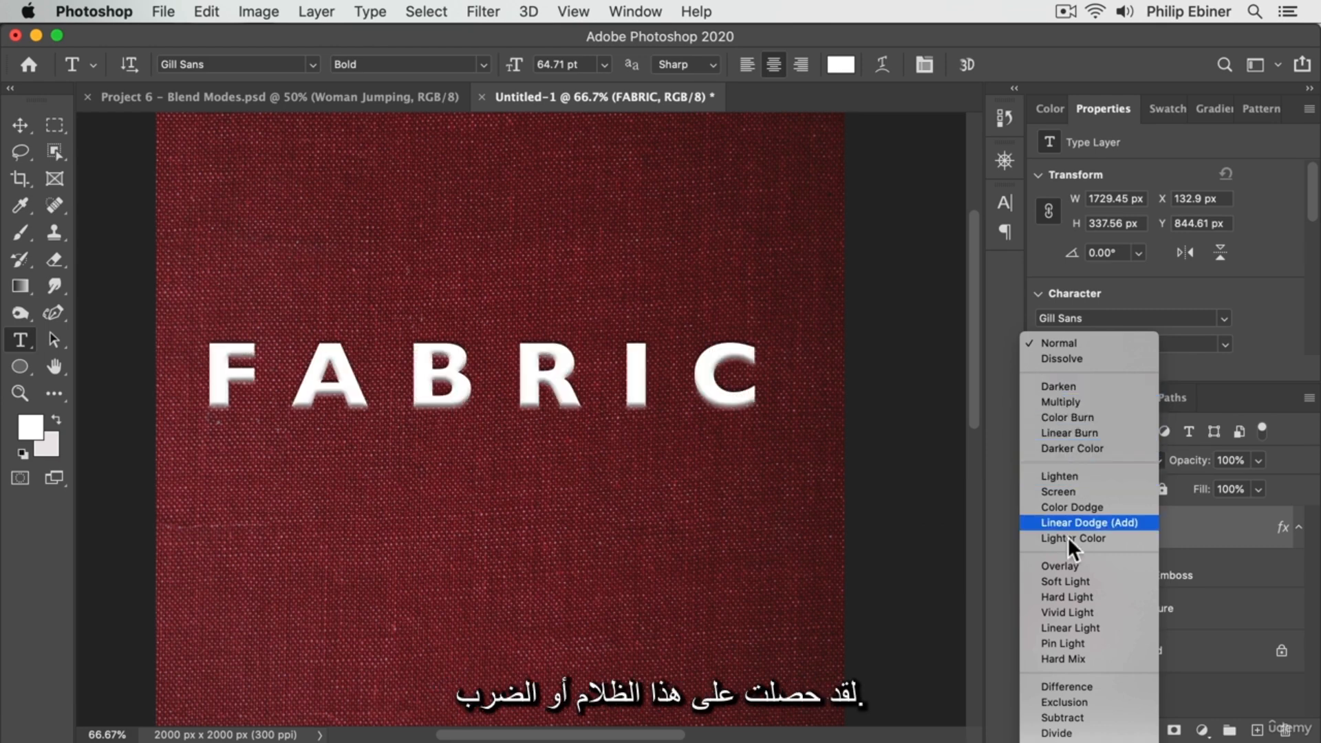
left_click(1064, 399)
Change the FABRIC text's color to a strong, slightly dark red, starting from a shade sampled from the fabric
left_click(20, 125)
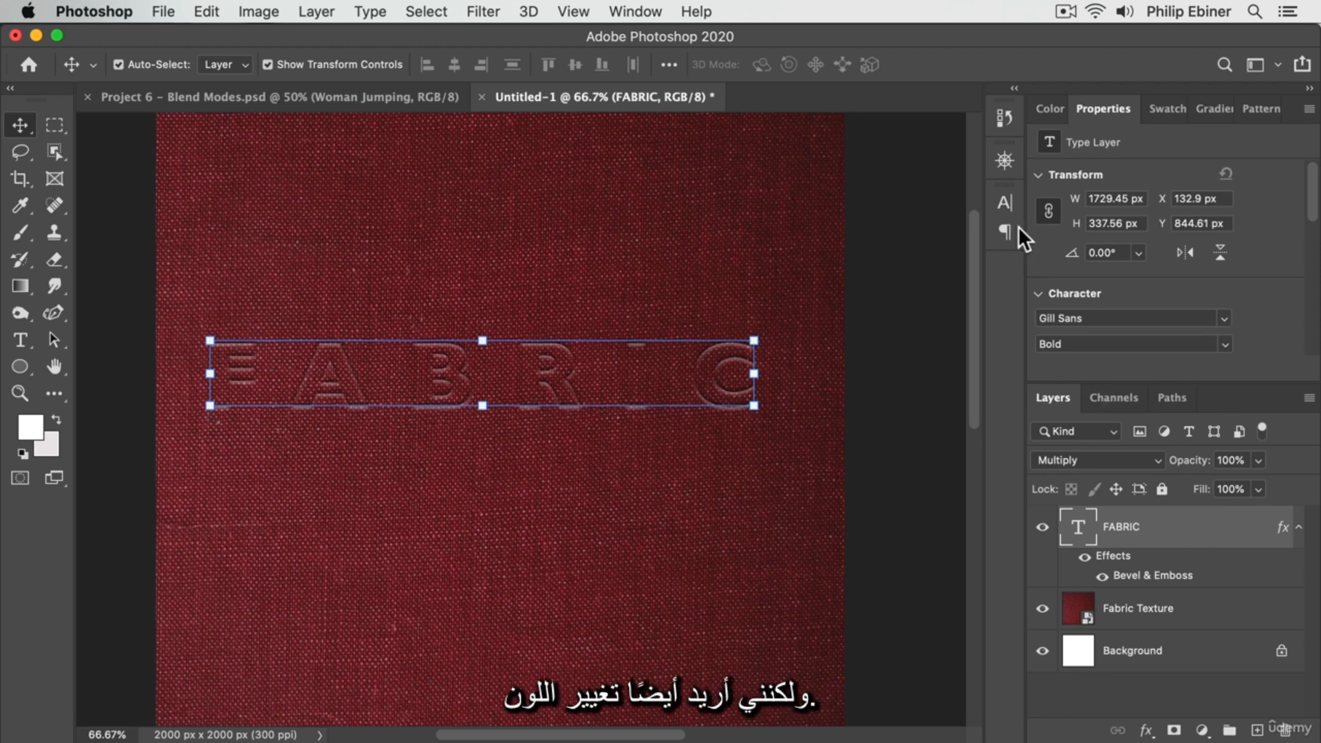
left_click(1005, 202)
left_click(949, 316)
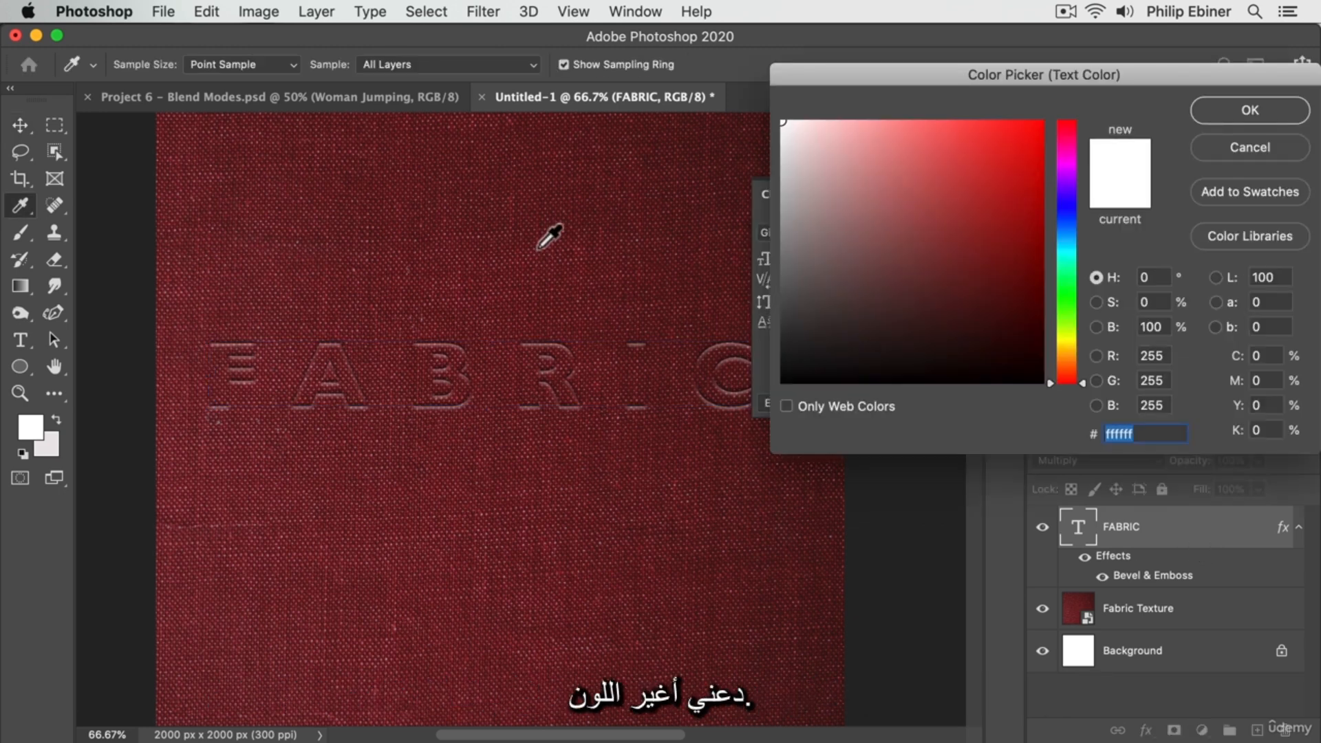
left_click(538, 247)
left_click(1038, 199)
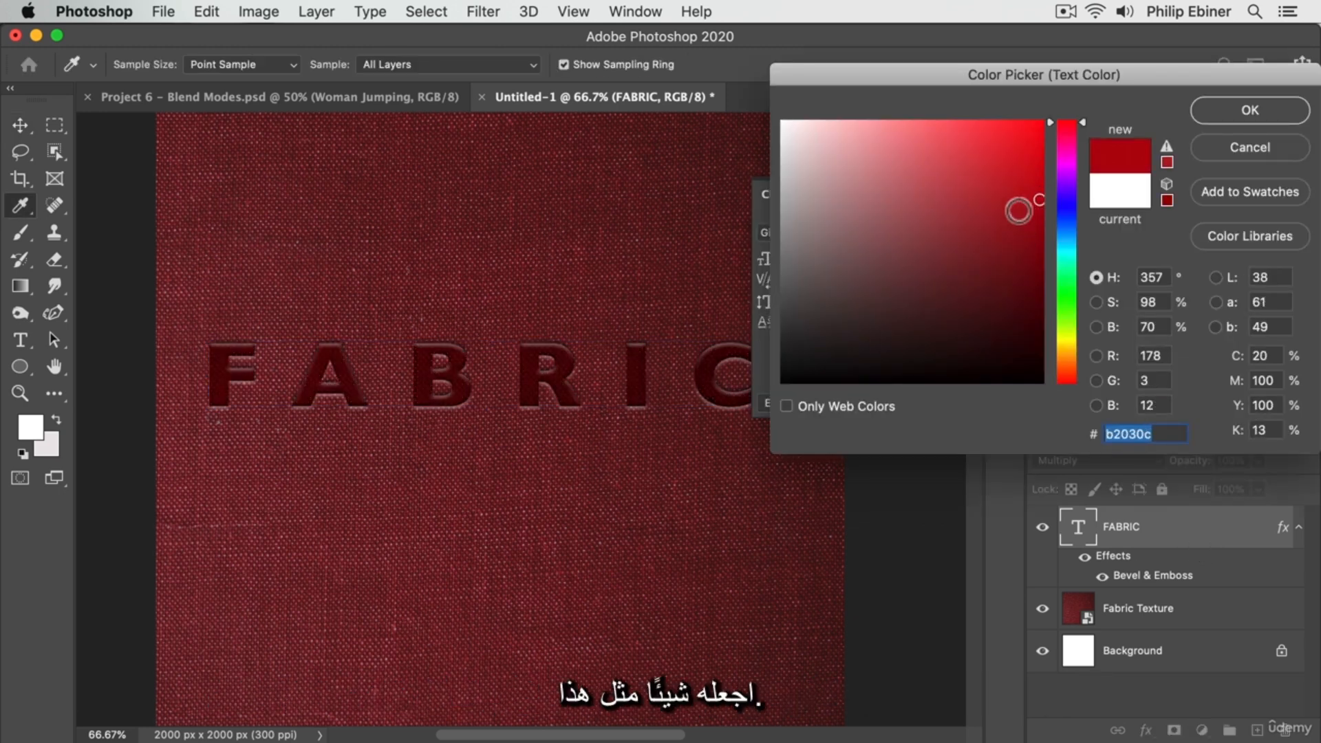
left_click(1022, 189)
left_click(1011, 145)
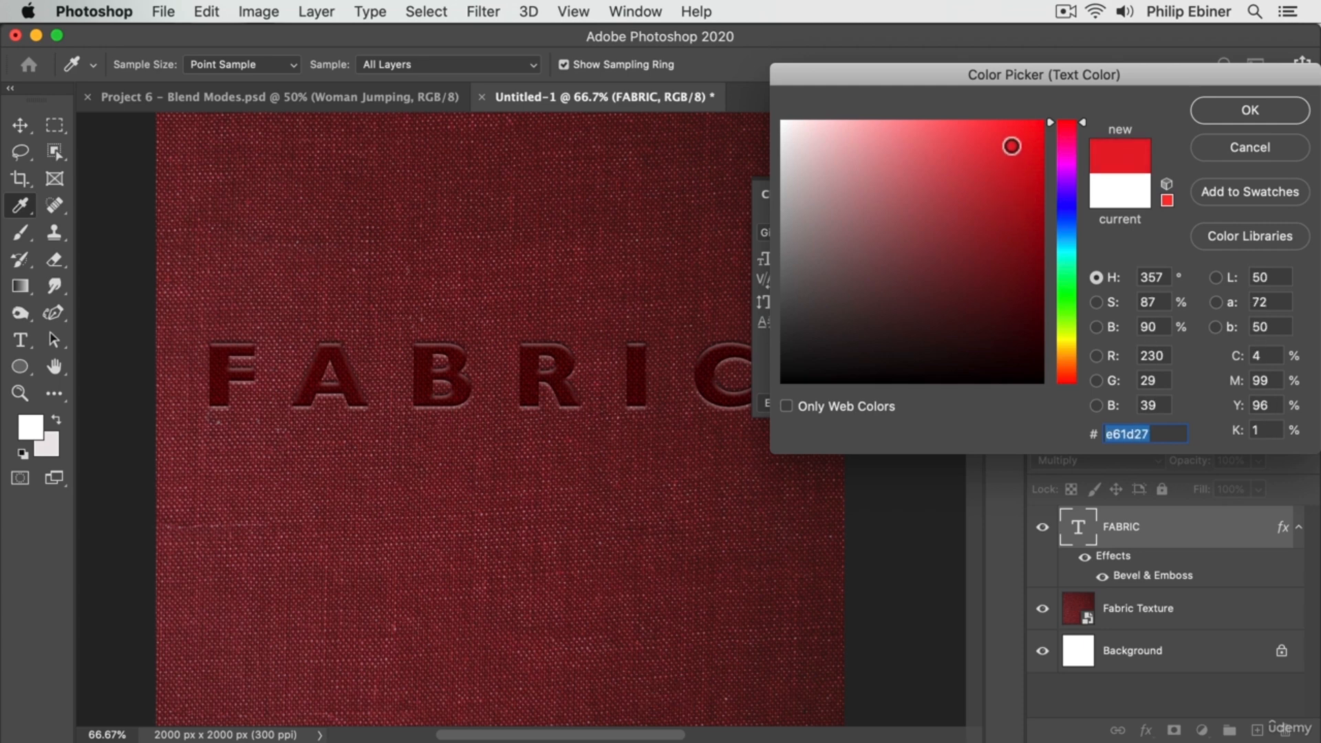
left_click_drag(1011, 146, 1017, 162)
left_click_drag(1017, 155, 1025, 179)
left_click(1250, 110)
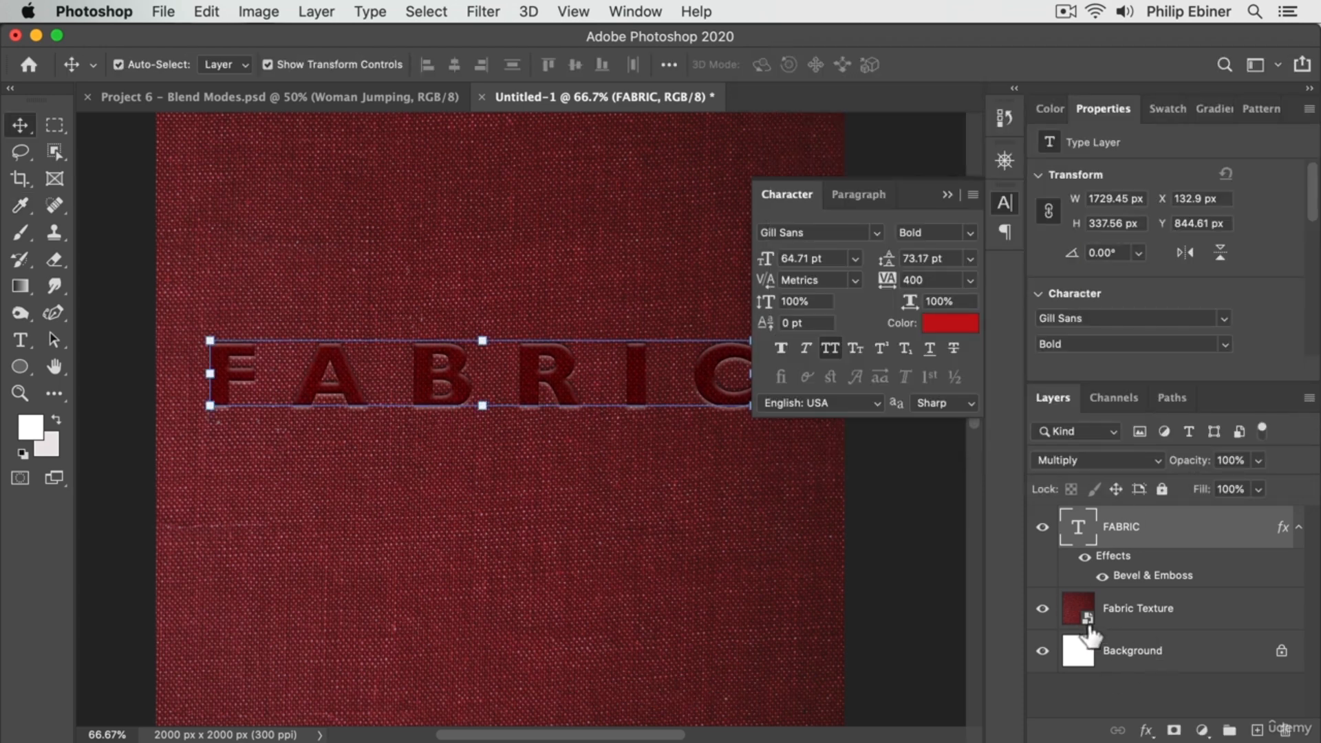
Set the FABRIC layer's blend mode to Overlay, deselect the layer and put away the character settings
left_click(1121, 457)
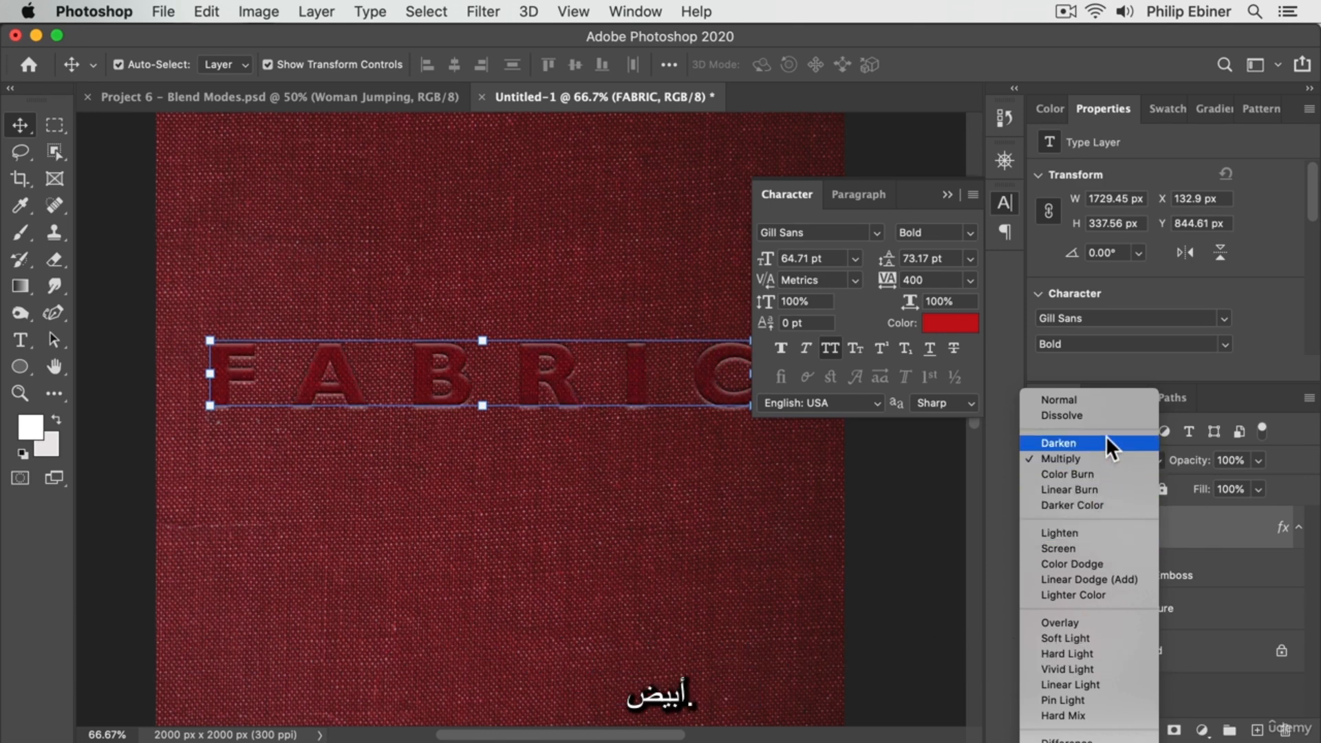
left_click(1097, 622)
left_click(865, 452)
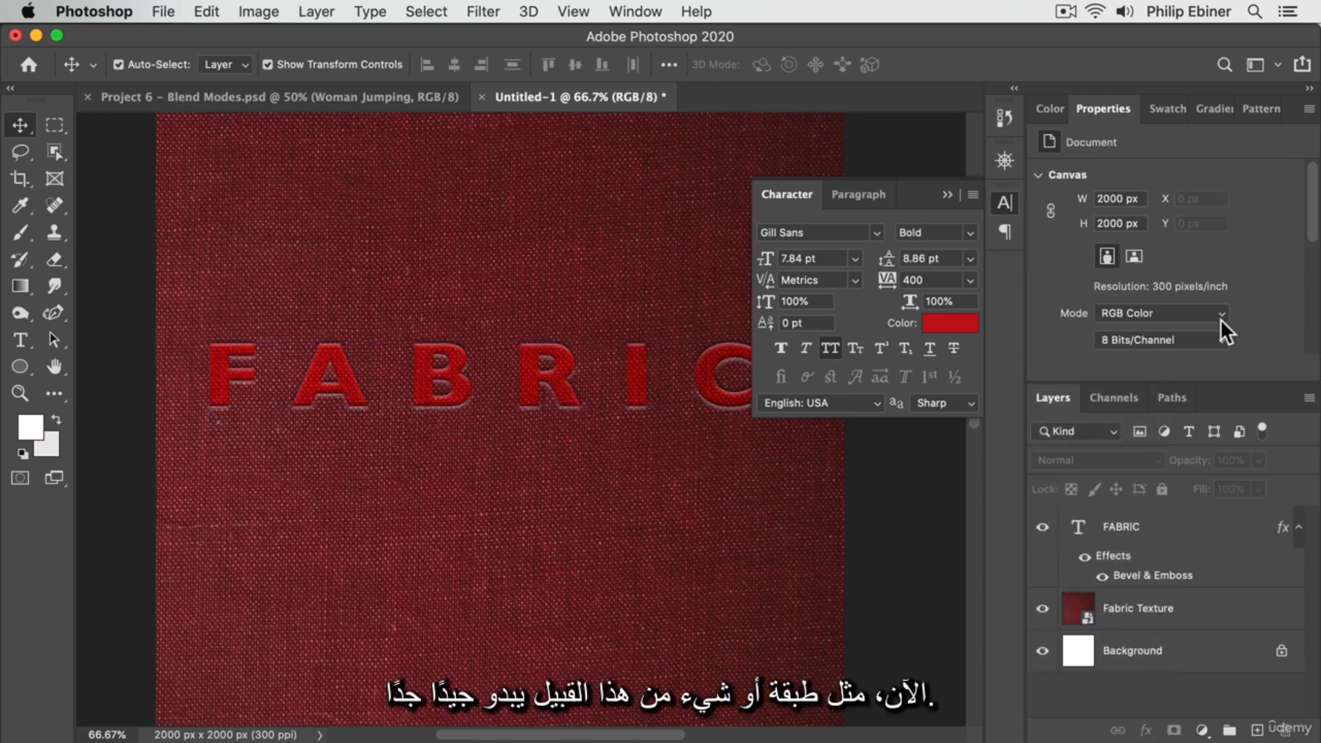
left_click(1002, 205)
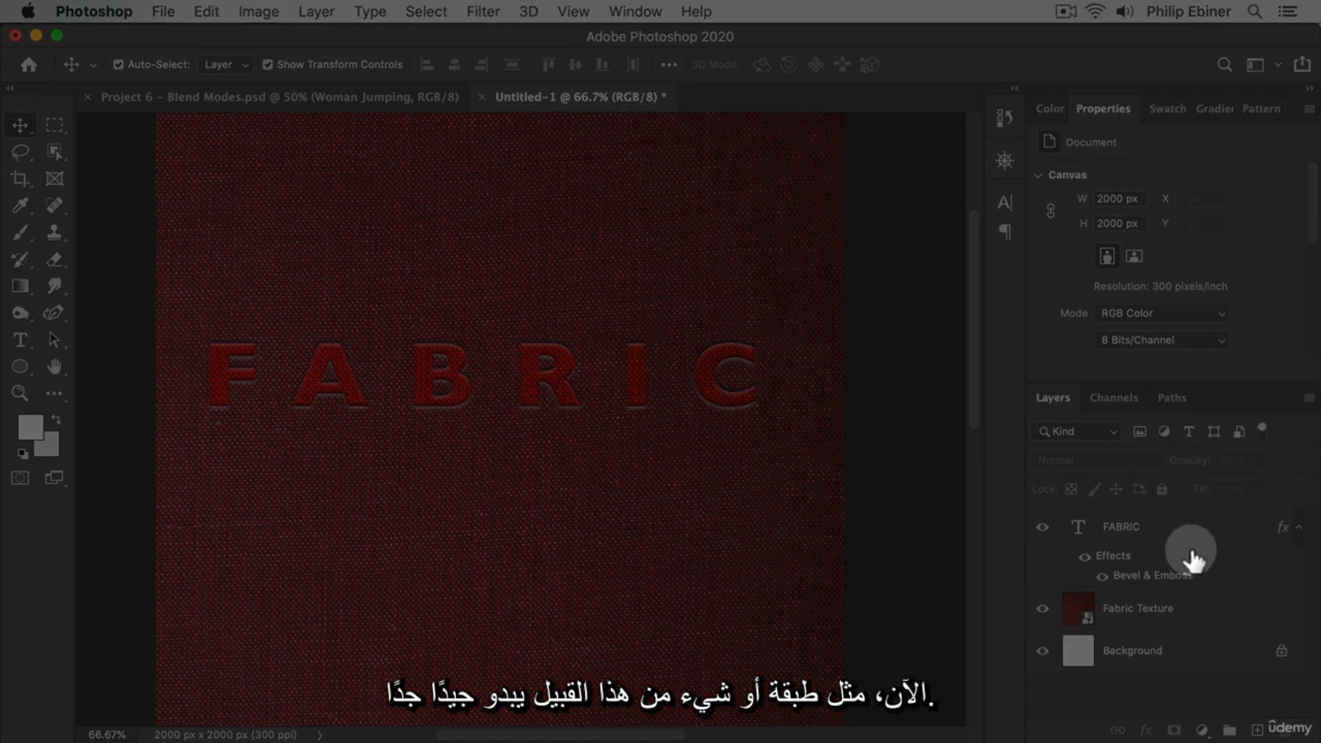
Adjust the FABRIC layer's Bevel & Emboss to a size of 27 px and a soften of 5 px, keeping the lettering in view
double_click(1193, 529)
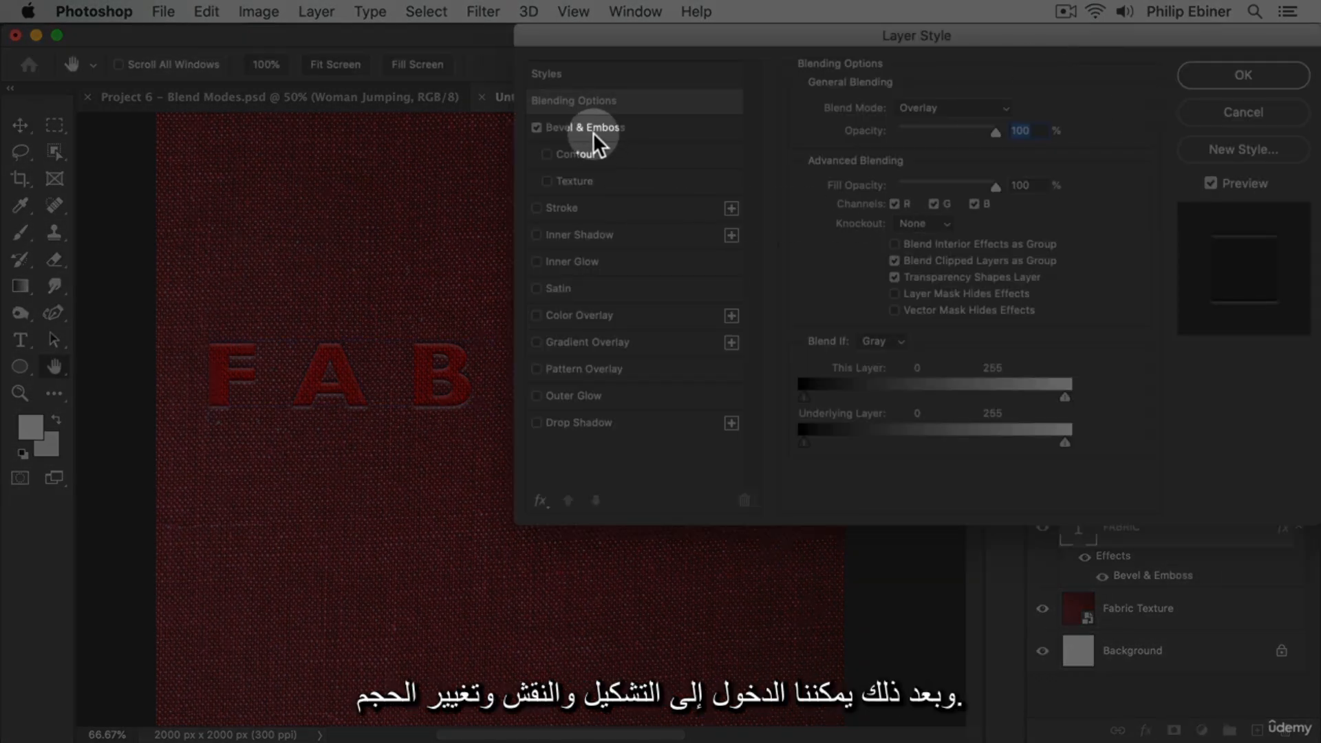
left_click(593, 131)
left_click_drag(880, 38, 1071, 20)
mouse_move(984, 197)
left_mouse_down()
mouse_move(1012, 198)
mouse_move(992, 194)
mouse_move(1018, 216)
mouse_move(989, 195)
left_mouse_up()
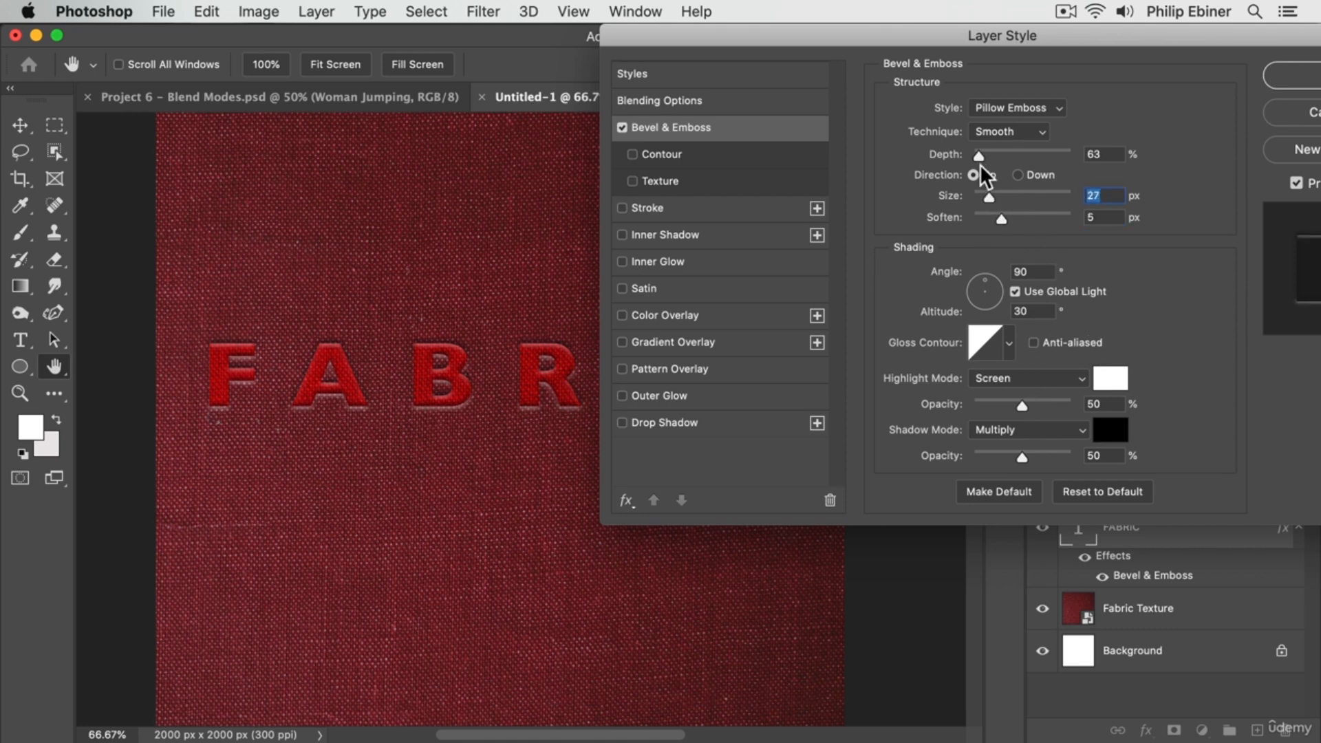
Compare the Chisel Hard and Chisel Soft techniques for the FABRIC layer's Bevel & Emboss and apply Chisel Hard
left_click(1002, 134)
left_click(1008, 144)
left_click(998, 134)
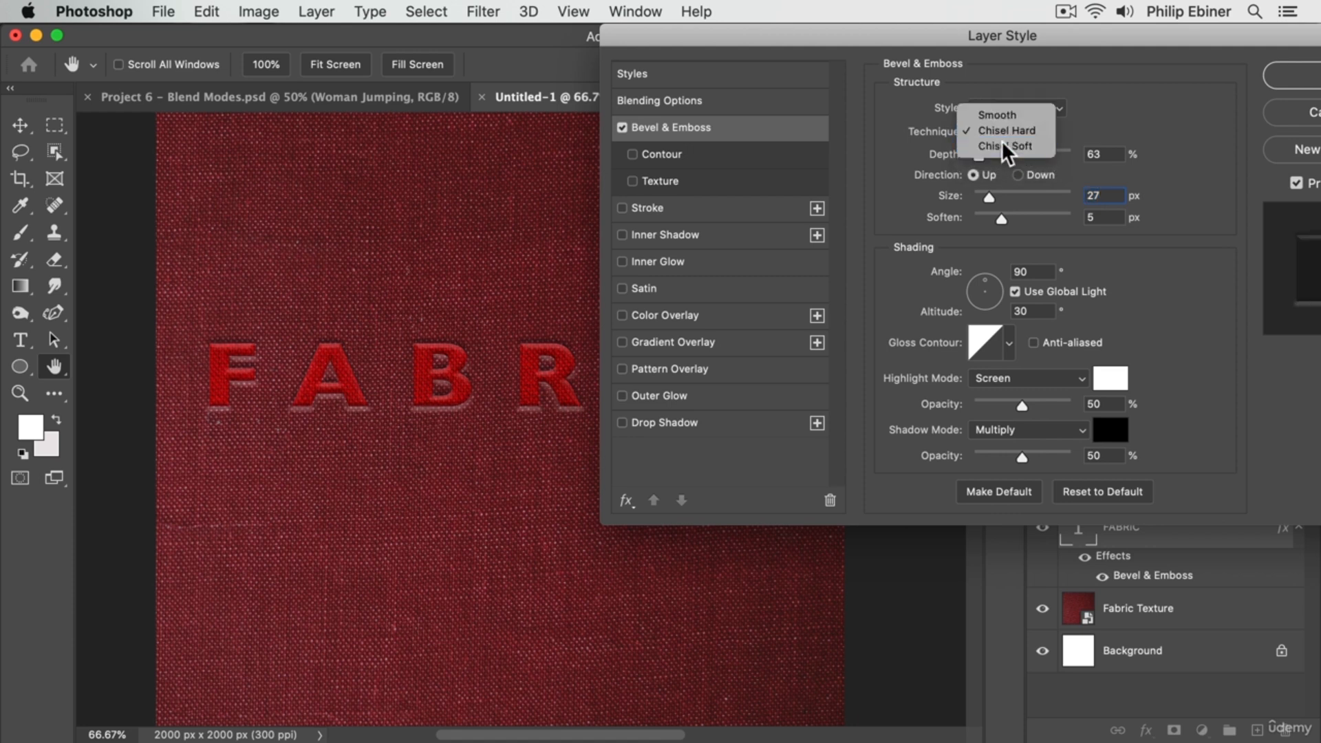
left_click(1000, 144)
left_click(992, 131)
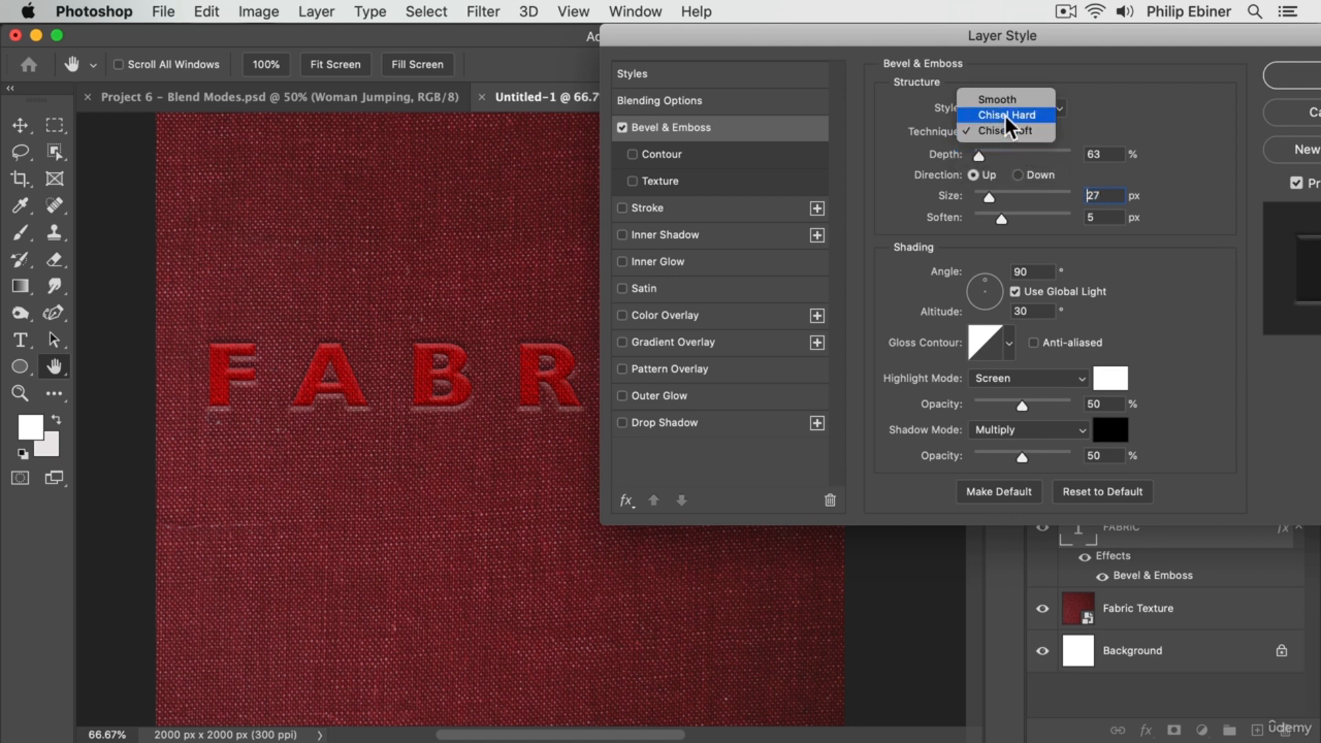
left_click(1004, 114)
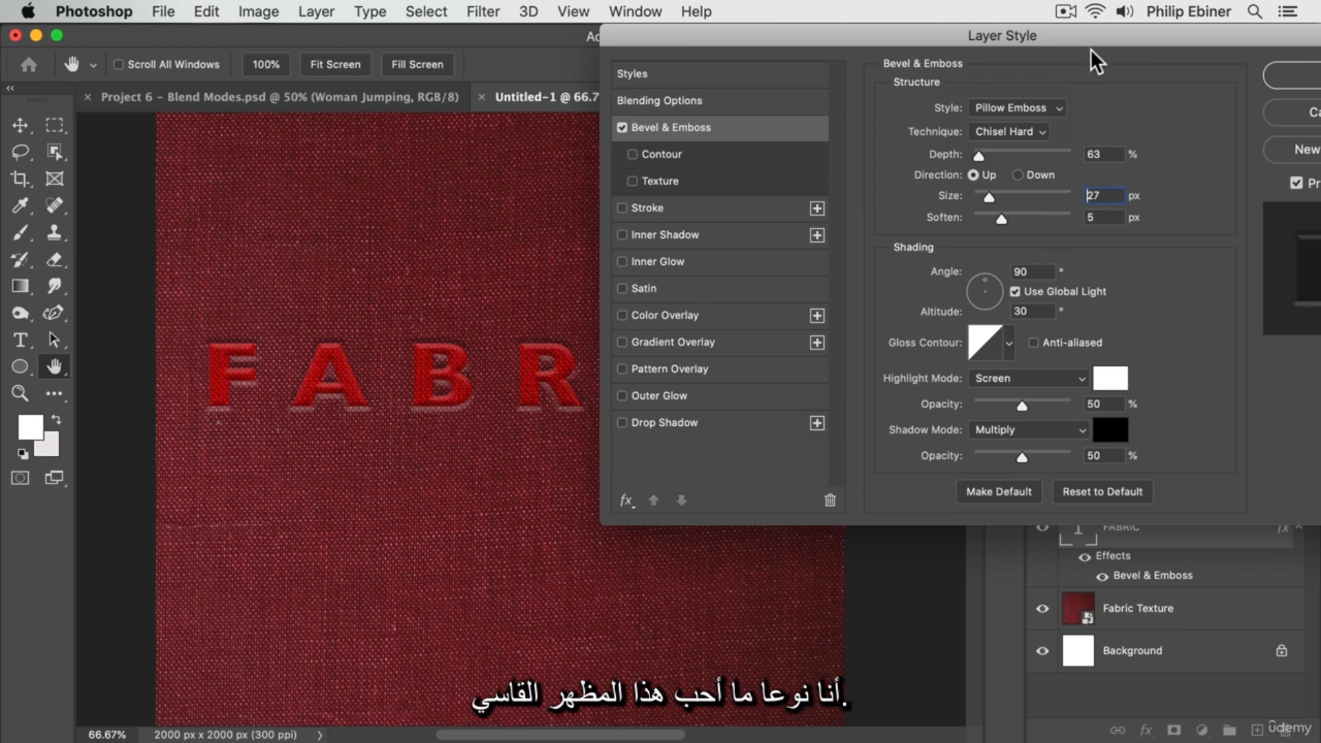
left_click(1297, 76)
Move the FABRIC text slightly to the right so it is centered horizontally on the canvas, and deselect it
left_click(799, 300)
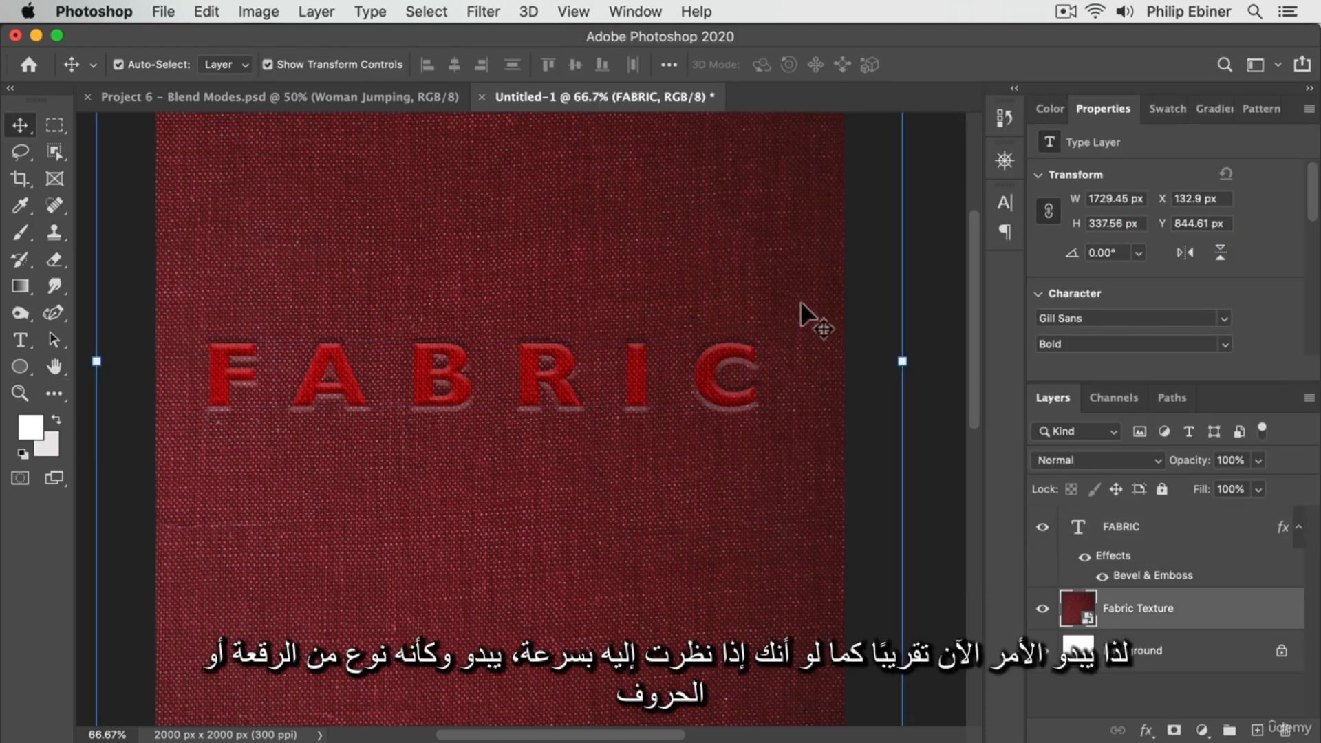
key("z")
left_click(677, 392, "alt")
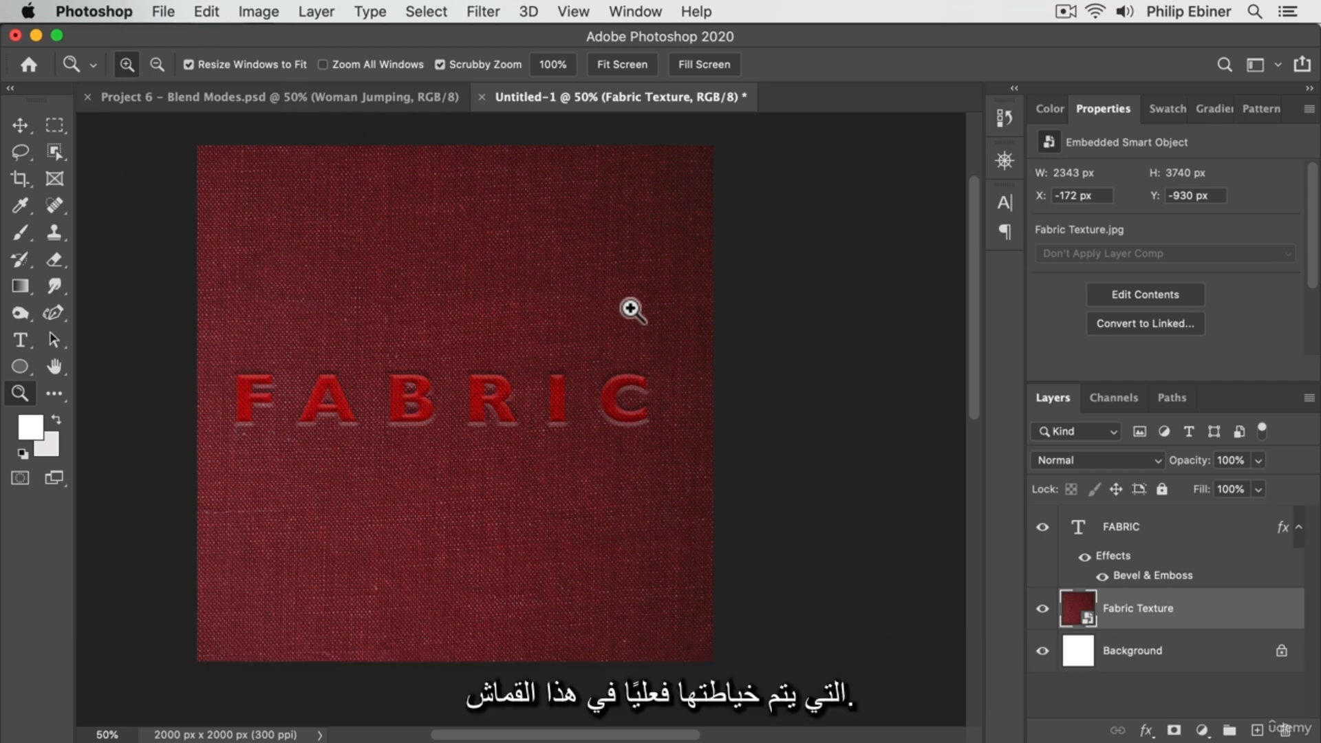
left_click(20, 124)
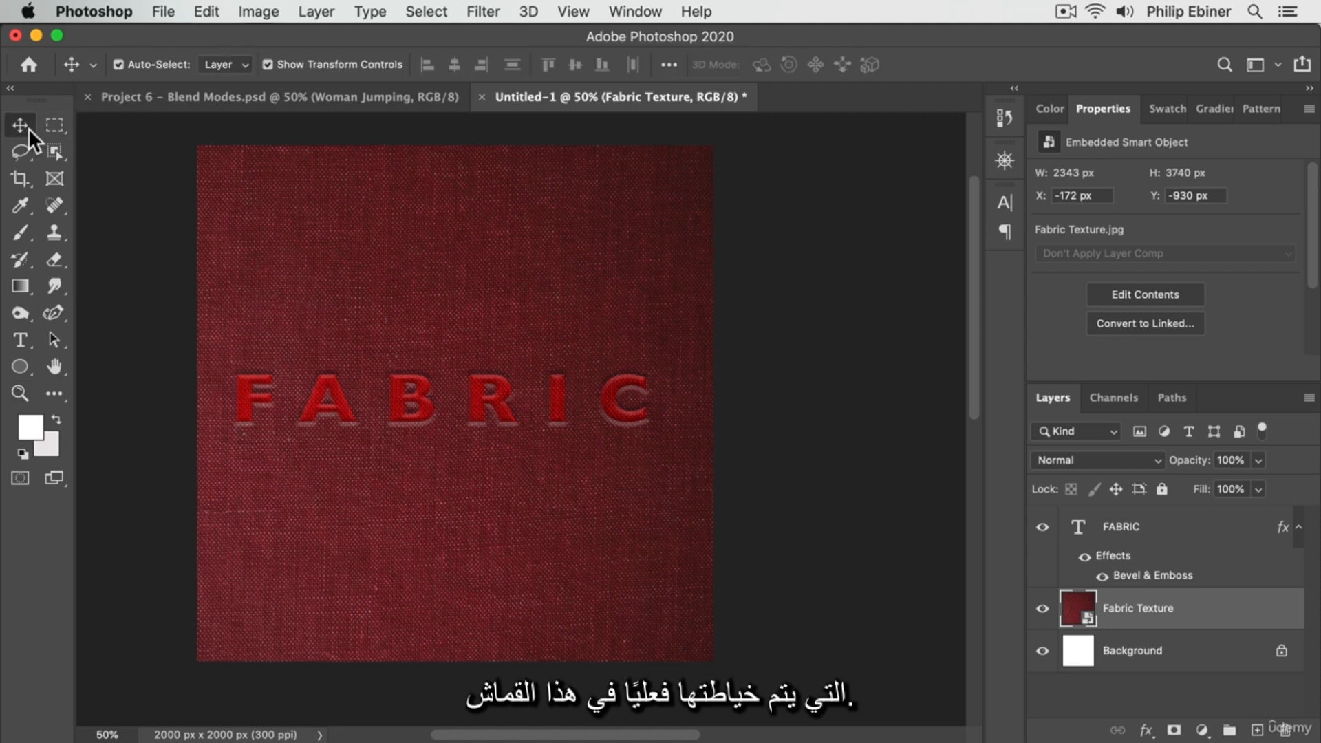
left_click_drag(483, 397, 500, 396)
left_click(812, 361)
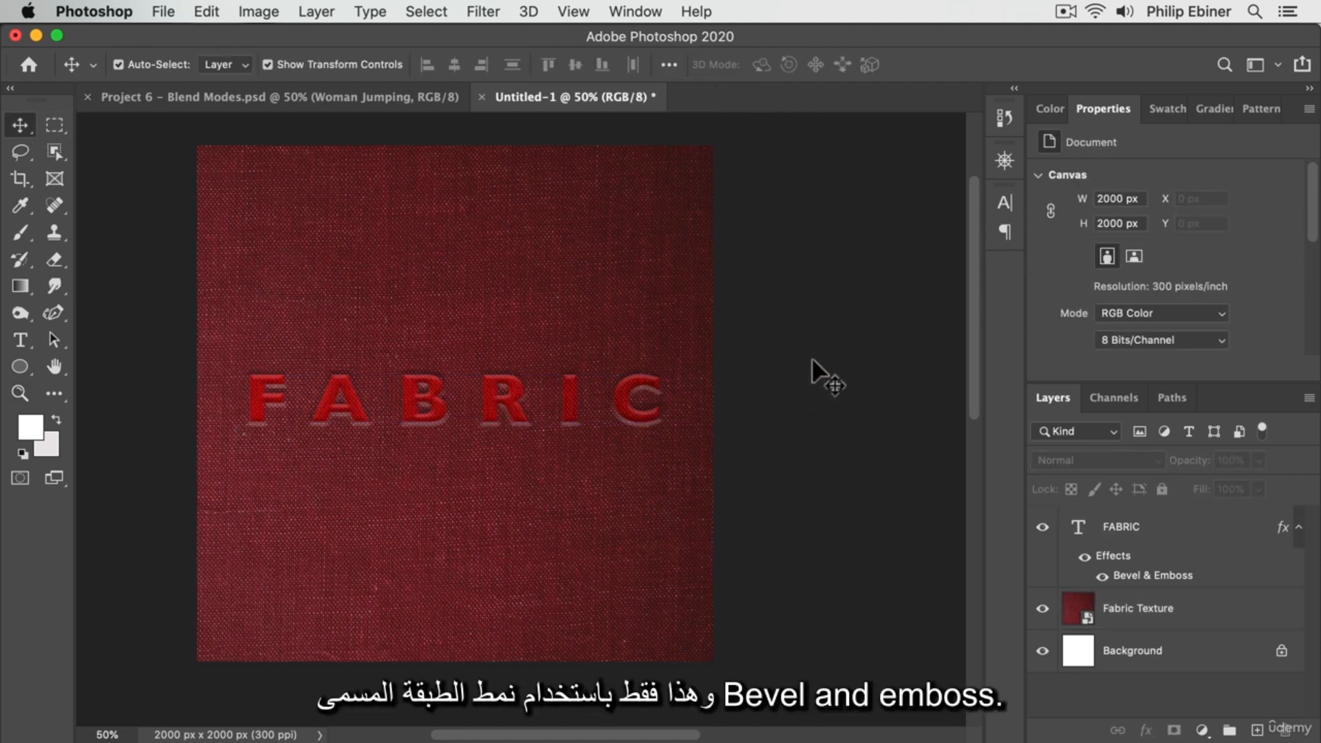